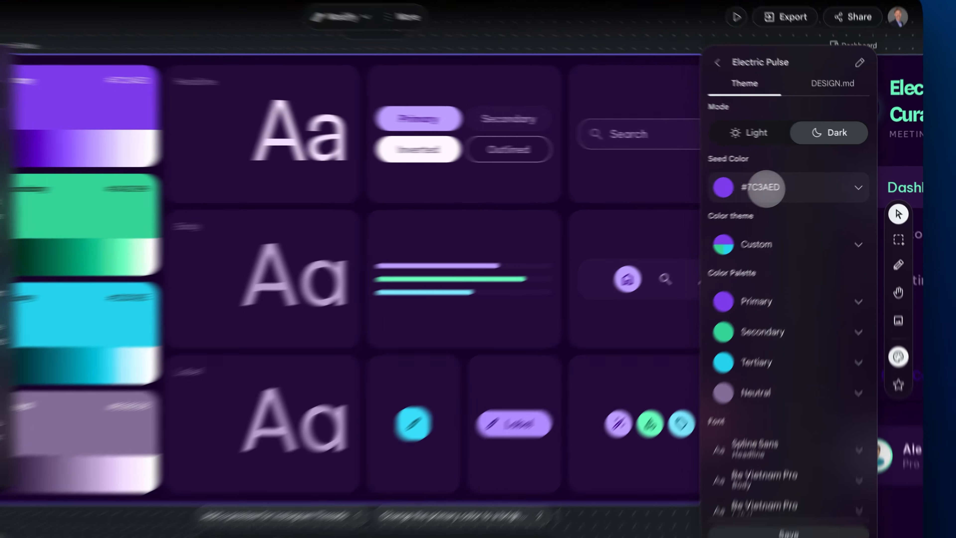
# Step: Open the seed color options of the Electric Pulse theme
pyautogui.click(787, 180)
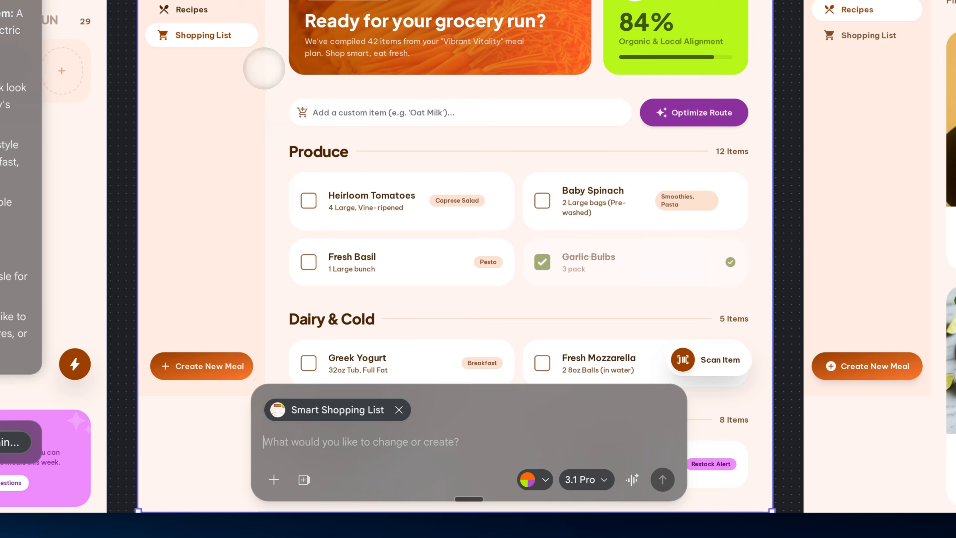
# Step: Submit the prompt "Make the corners more rounded on the top components" for the Smart Shopping List screen
pyautogui.write('Make the corners more rounded on the top components')
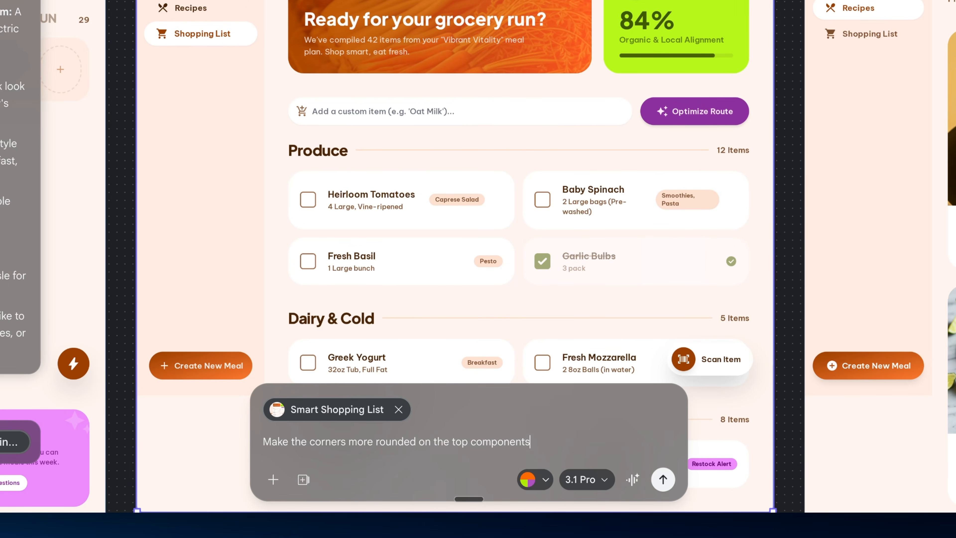
pyautogui.click(663, 479)
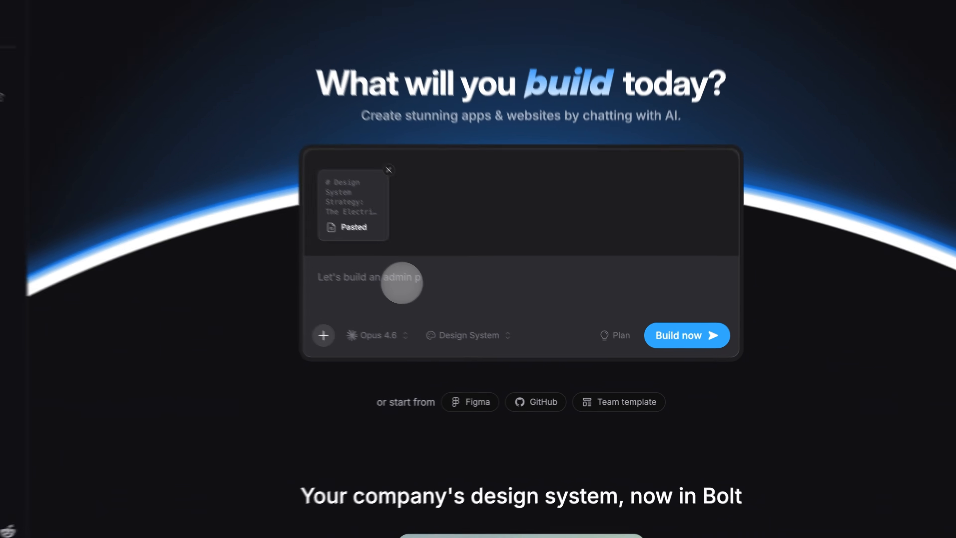
pyautogui.press('super+v')
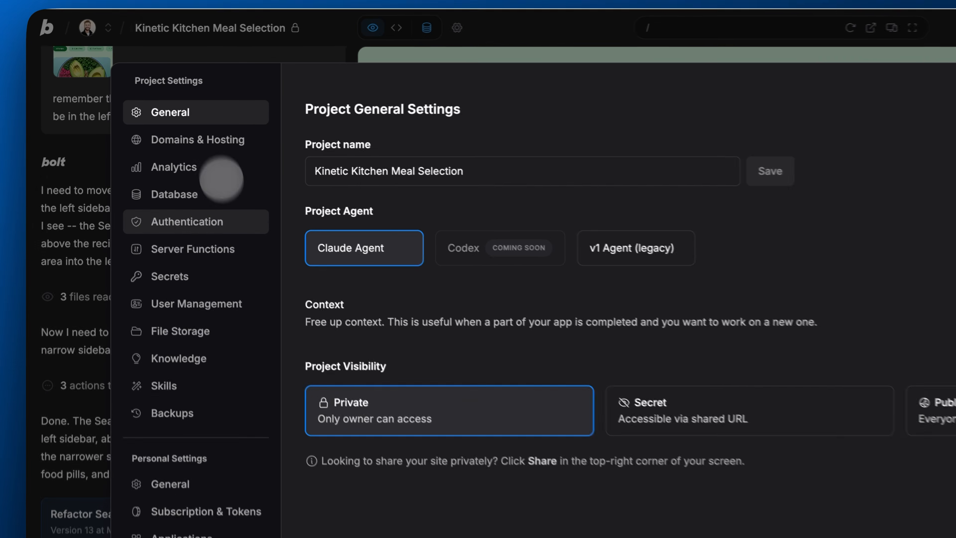
# Step: Look through the Authentication, Database, Server Functions, Secrets and User Management settings of the Kinetic Kitchen Meal Selection project
pyautogui.click(161, 166)
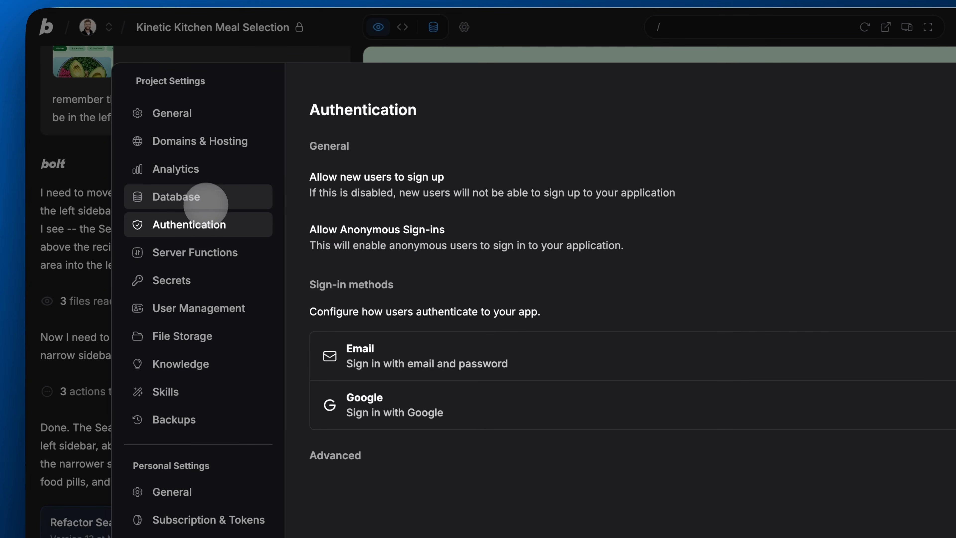
pyautogui.click(205, 199)
pyautogui.click(216, 251)
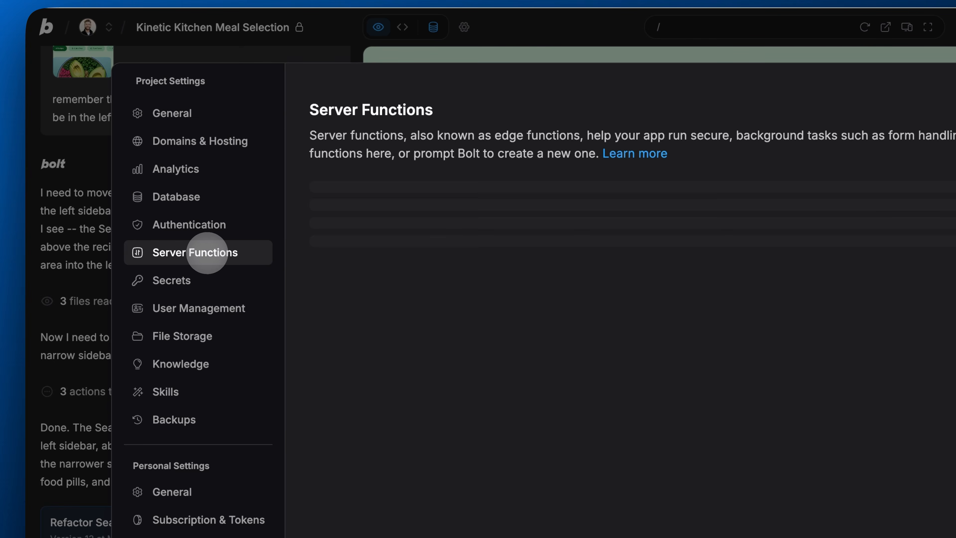
pyautogui.click(202, 278)
pyautogui.click(213, 307)
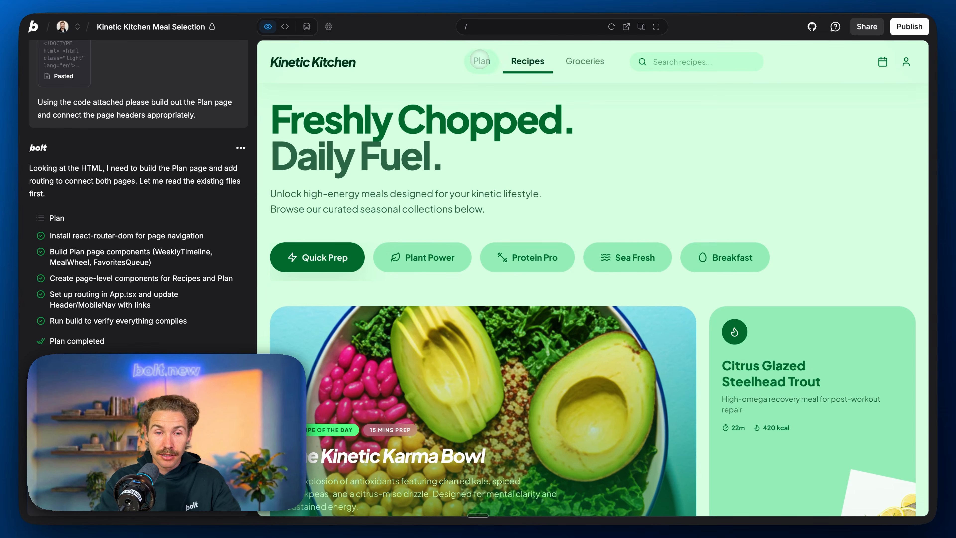
# Step: Open the Plan page in the Kinetic Kitchen preview and look through its weekly timeline from Monday to Sunday
pyautogui.click(481, 61)
pyautogui.hscroll(5, 550, 284)
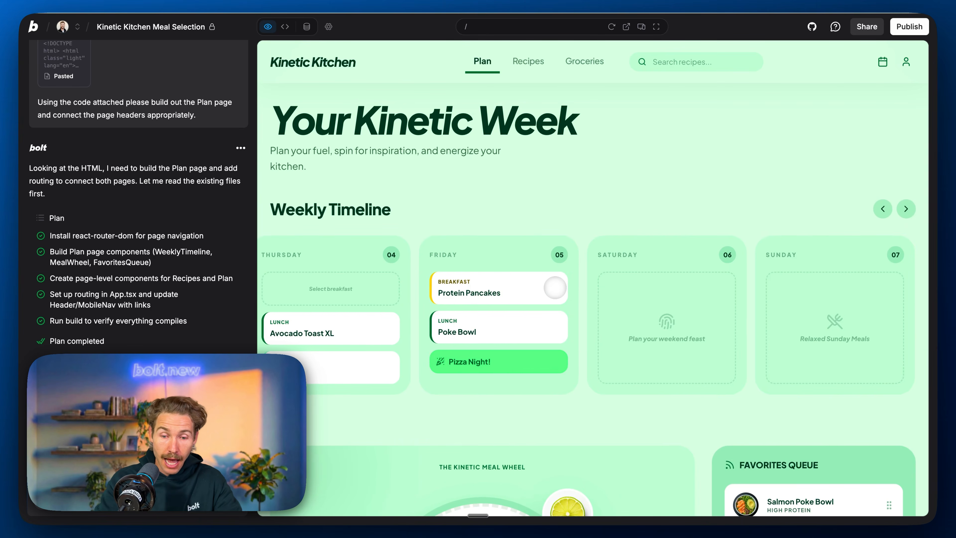
pyautogui.hscroll(-5, 555, 287)
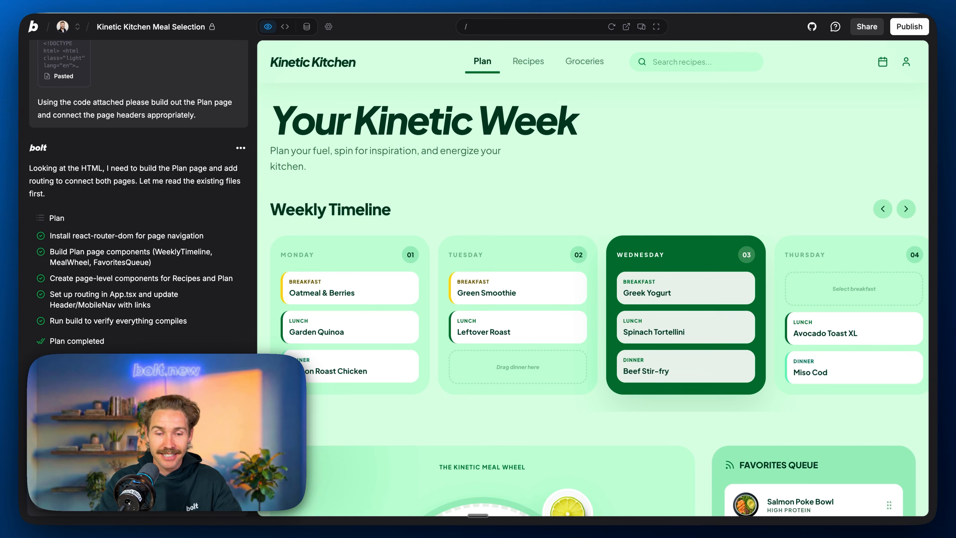
pyautogui.scroll(-4, 592, 286)
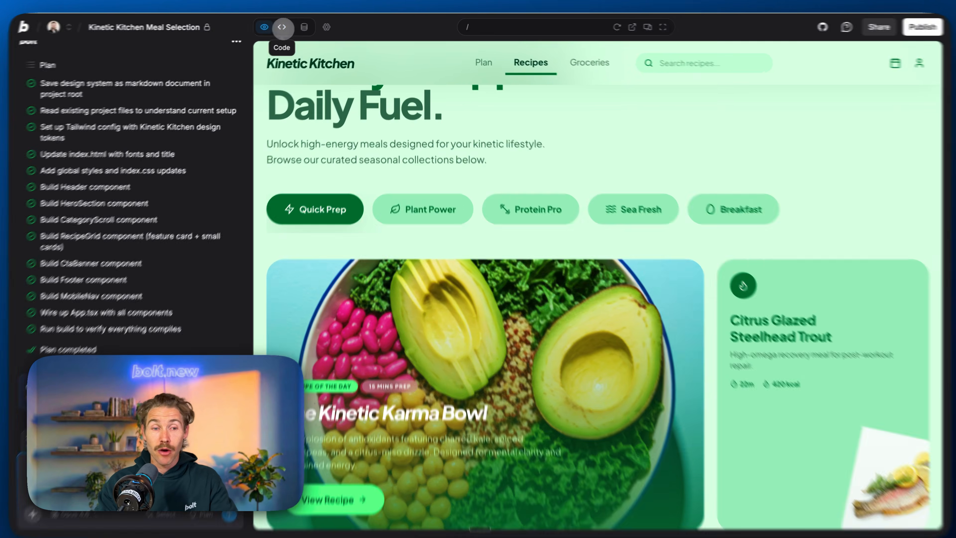
# Step: Read through the "Everything you need to know" guide in the Stitch documentation, from prompt examples to downloading code and images
pyautogui.click(280, 26)
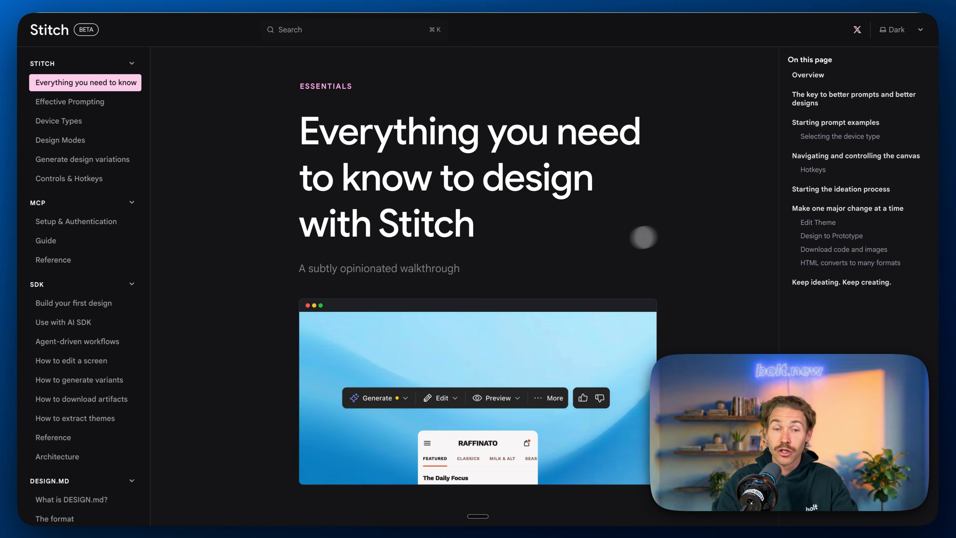
pyautogui.scroll(-10, 691, 229)
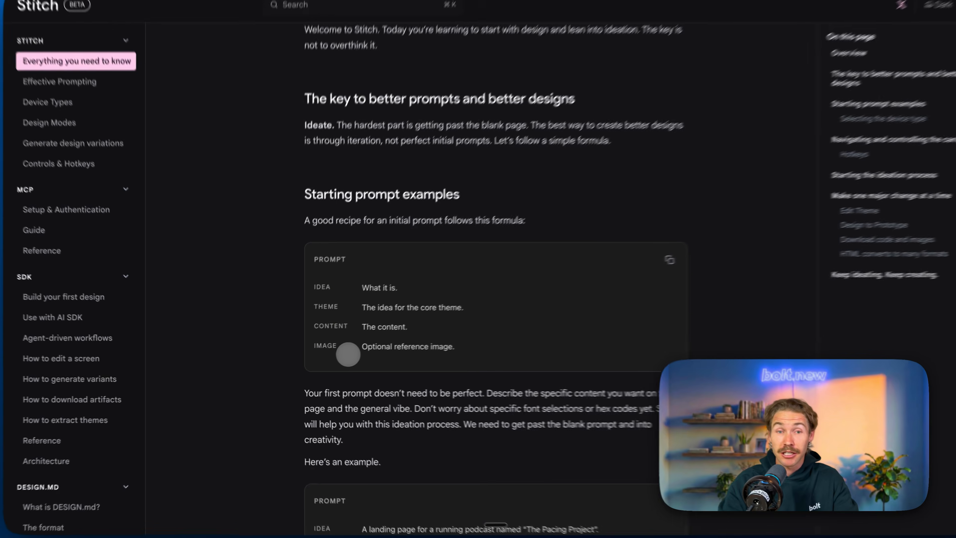
pyautogui.scroll(-8, 337, 363)
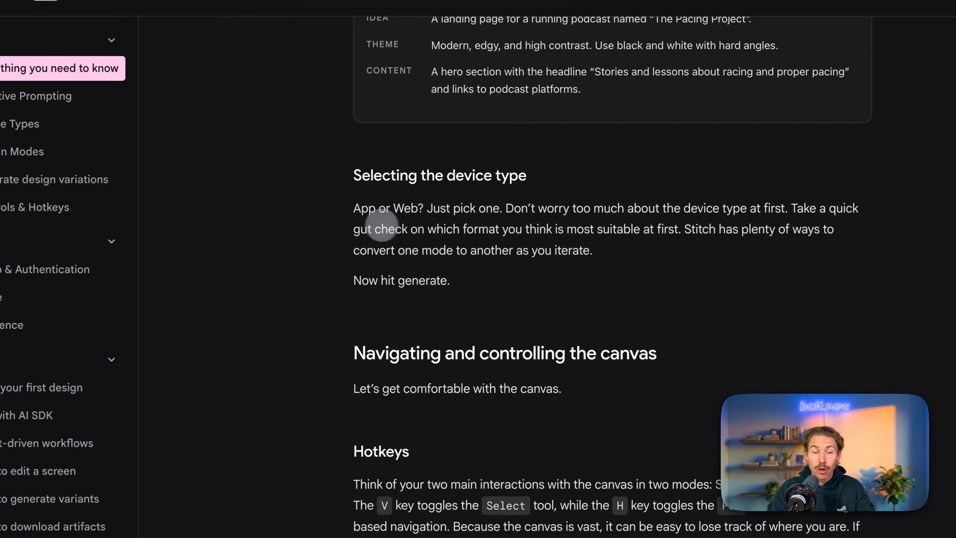
pyautogui.scroll(-8, 362, 220)
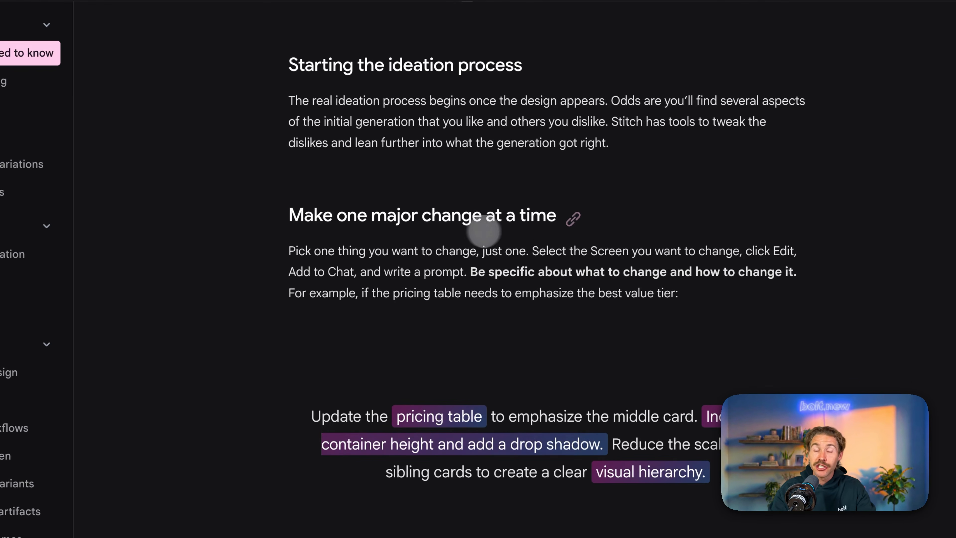
pyautogui.scroll(-8, 471, 204)
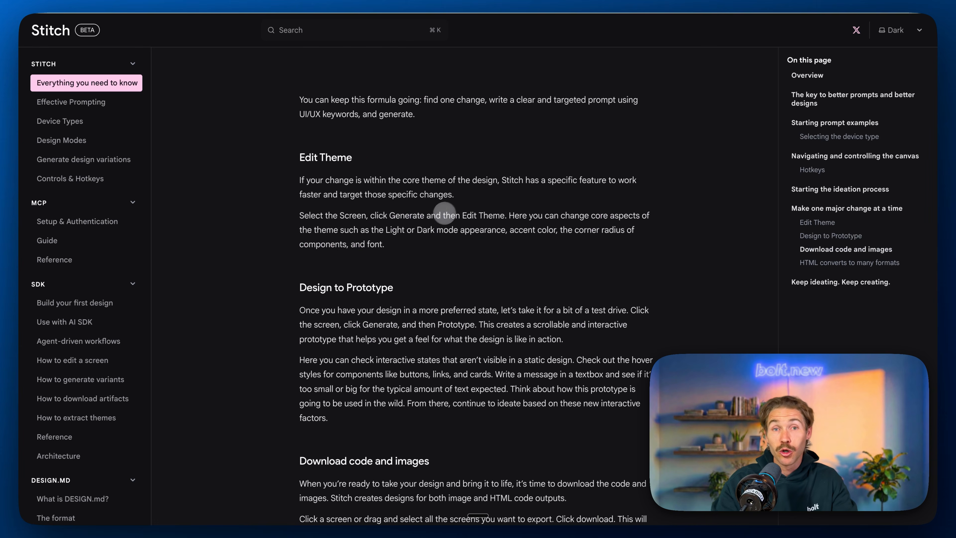
pyautogui.scroll(-5, 379, 260)
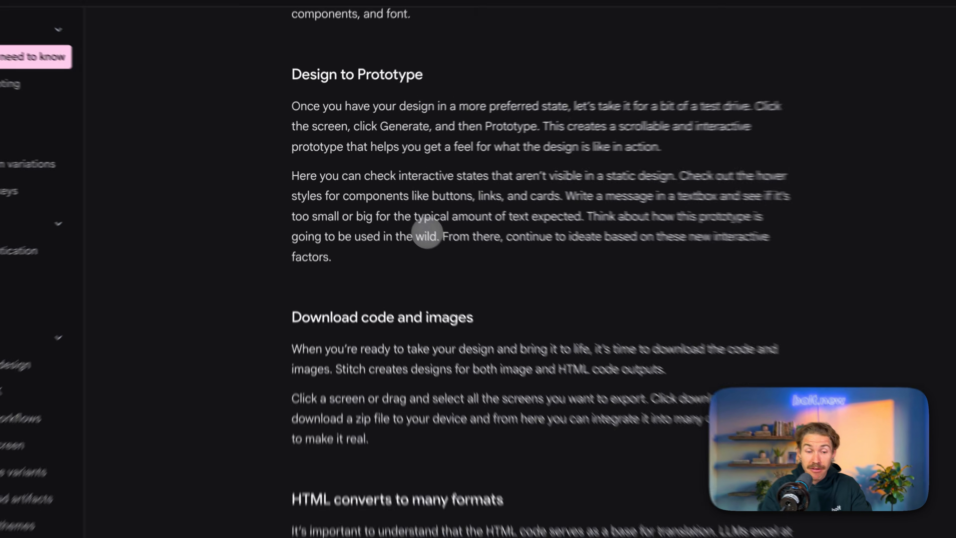
pyautogui.scroll(-2, 427, 234)
pyautogui.scroll(4, 427, 235)
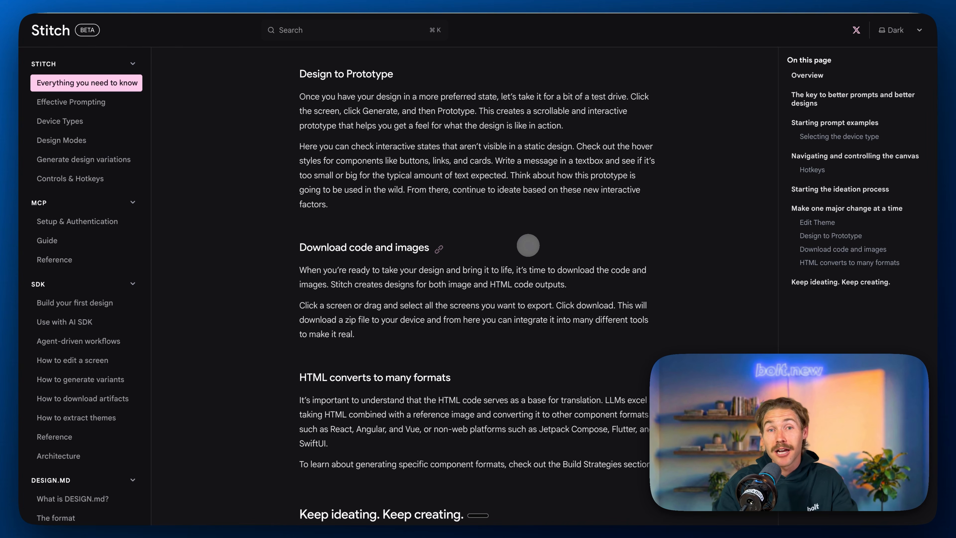
pyautogui.scroll(-1, 528, 245)
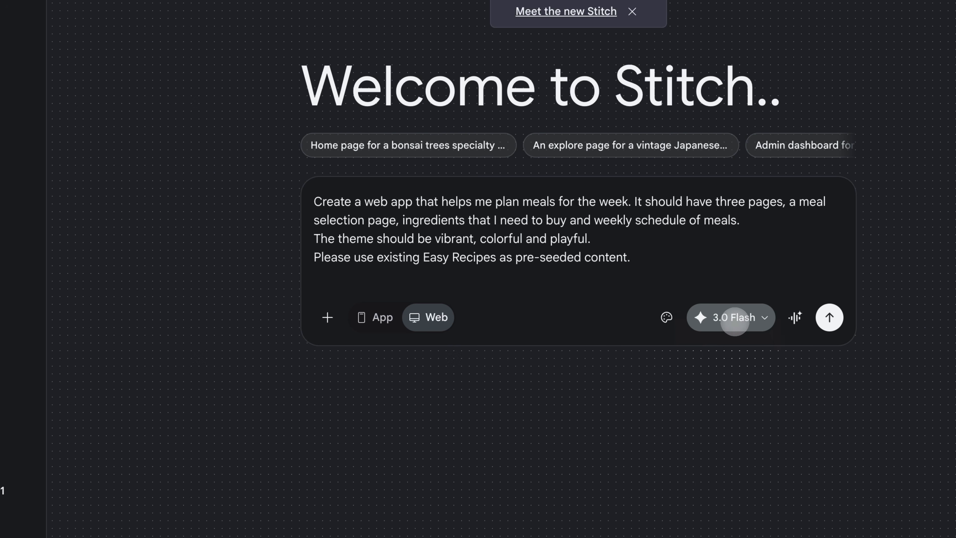
# Step: Switch the model for the meal-planning web app prompt to Thinking with 3.1 Pro and view the design system presets
pyautogui.click(735, 318)
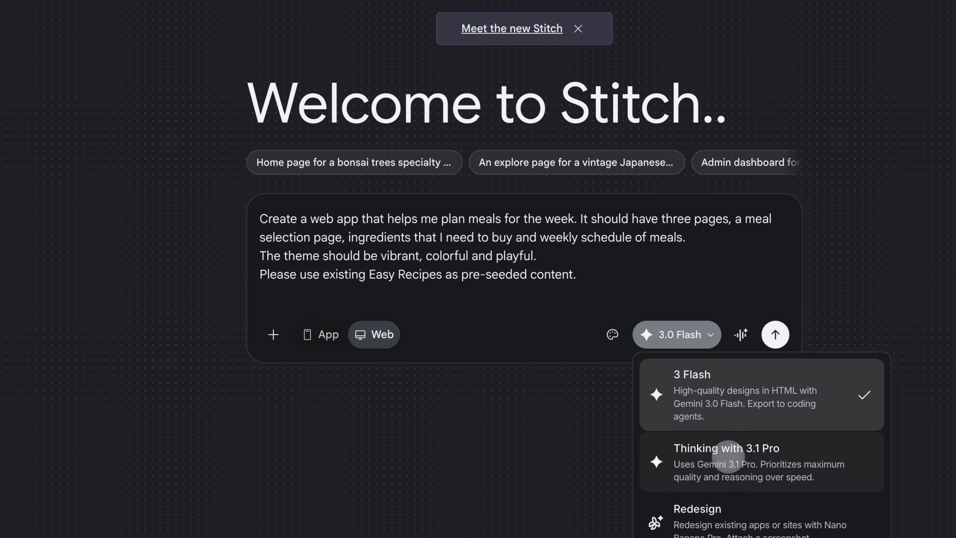
pyautogui.click(732, 462)
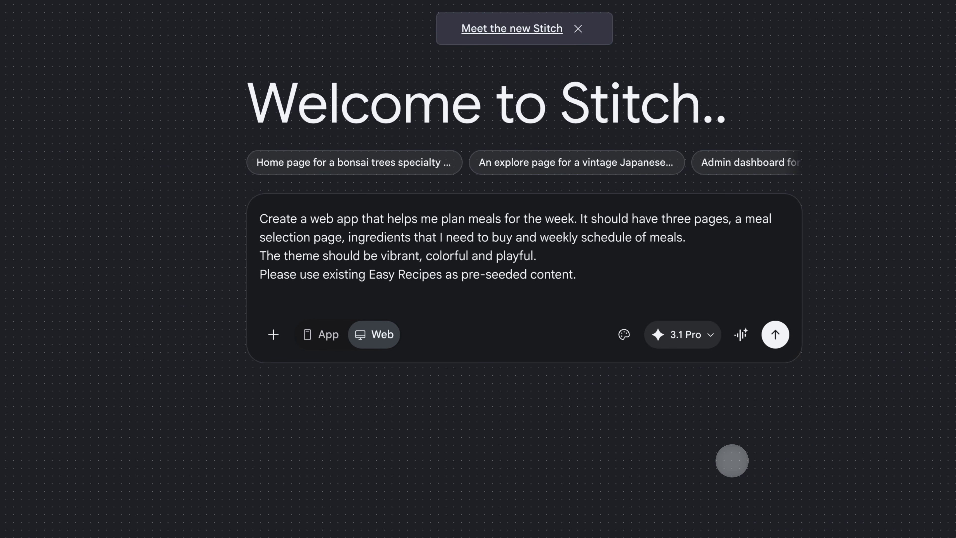
pyautogui.click(620, 334)
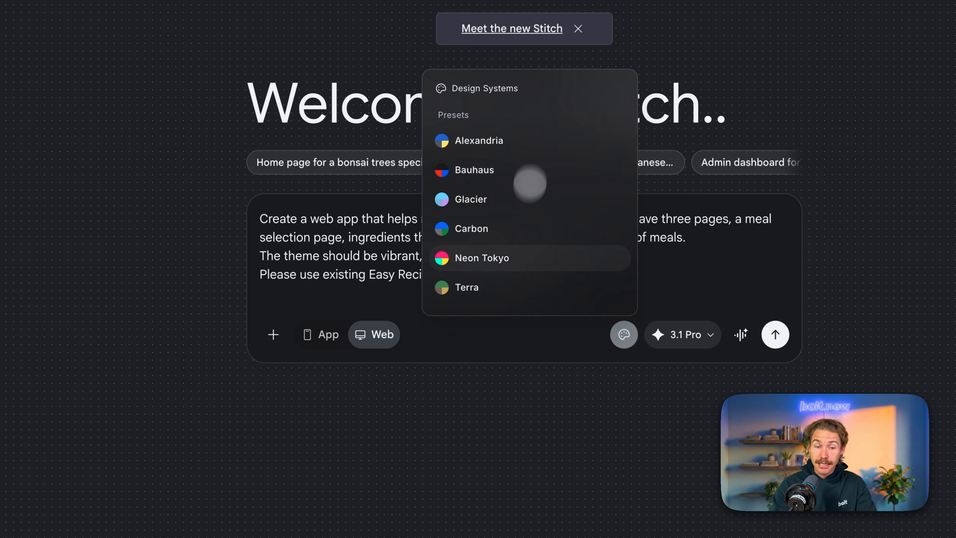
pyautogui.click(684, 273)
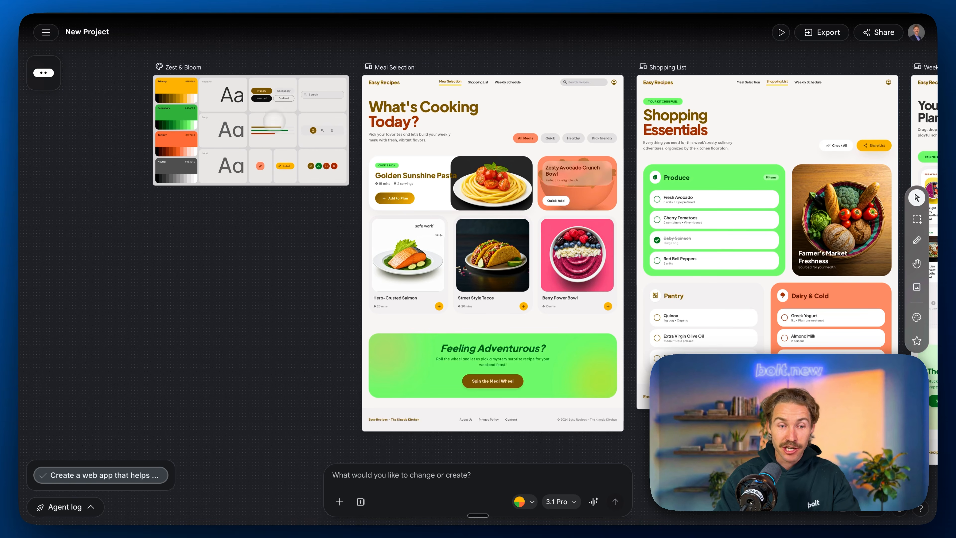
# Step: Examine the generated Zest & Bloom design system, including its color palette, typography samples and component styles
pyautogui.scroll(1, 278, 111)
pyautogui.hscroll(-1, 277, 112)
pyautogui.moveTo(376, 251); pyautogui.dragTo(263, 212)
pyautogui.scroll(3, 411, 164)
pyautogui.hscroll(-5, 408, 162)
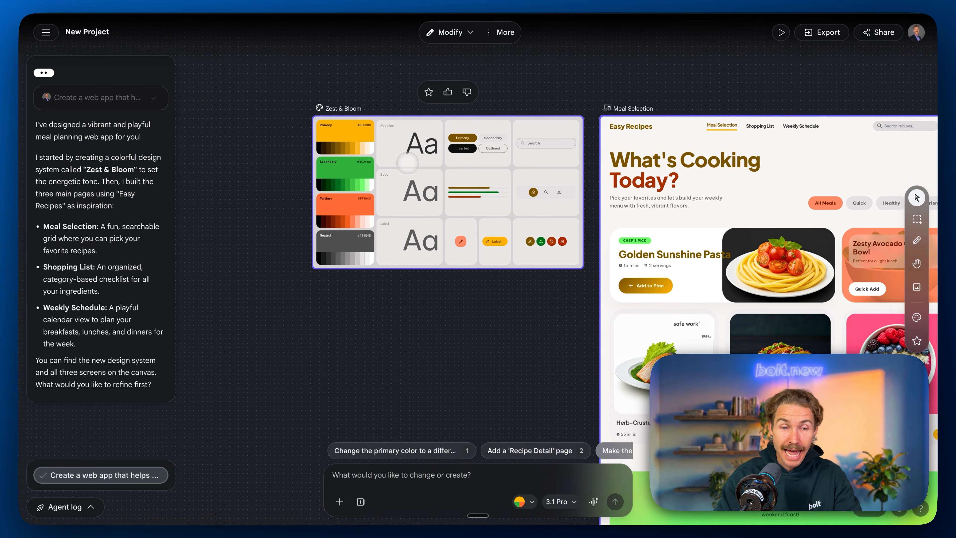
pyautogui.scroll(5, 451, 175)
pyautogui.hscroll(-1, 451, 177)
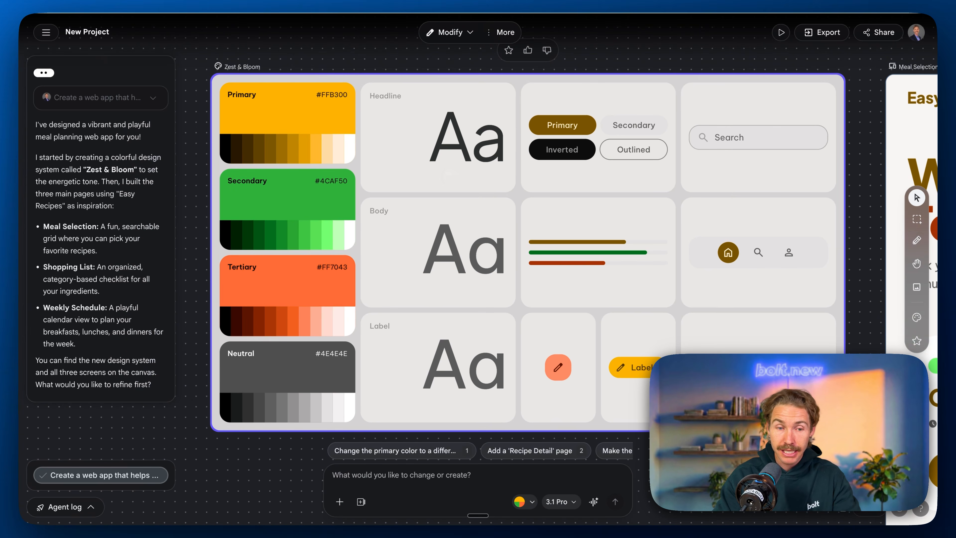
pyautogui.hscroll(-1, 446, 146)
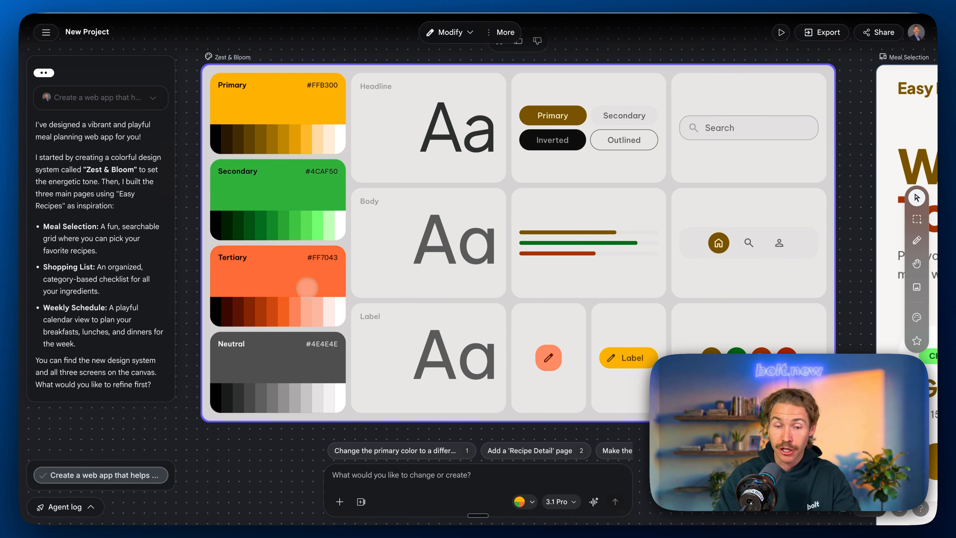
pyautogui.hscroll(5, 307, 287)
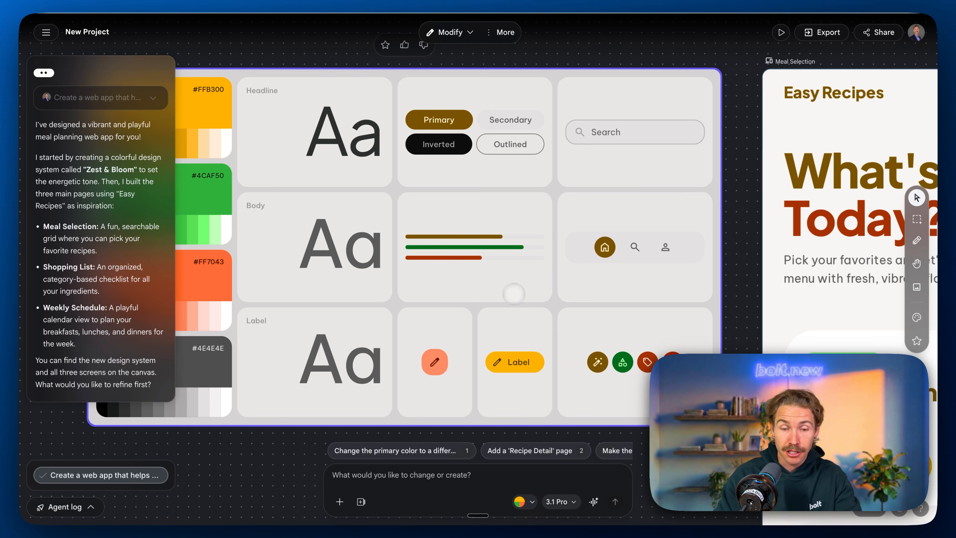
# Step: Review the generated Meal Selection, Shopping List and Weekly Schedule screens on the canvas
pyautogui.scroll(-5, 591, 325)
pyautogui.hscroll(4, 589, 325)
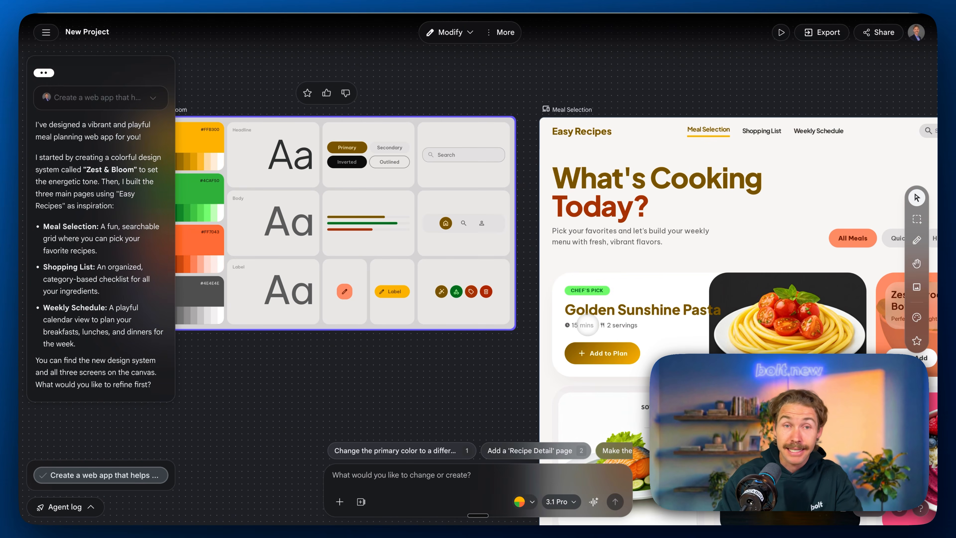
pyautogui.hscroll(5, 589, 324)
pyautogui.scroll(-2, 561, 284)
pyautogui.hscroll(10, 561, 283)
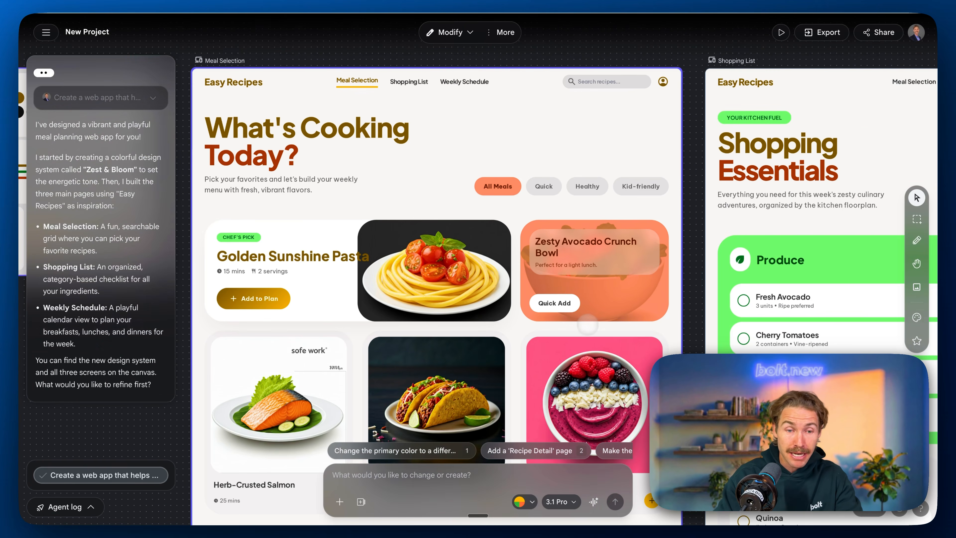
pyautogui.hscroll(13, 561, 283)
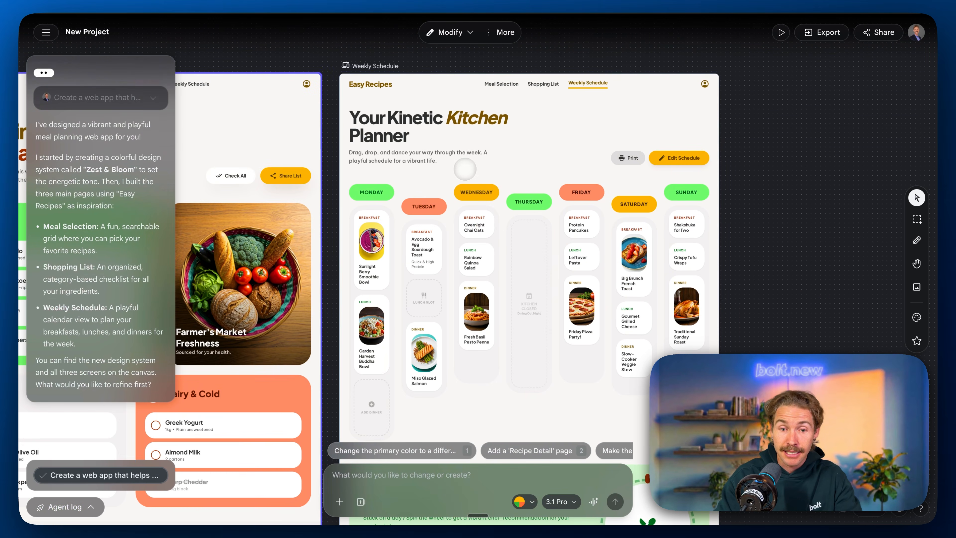
pyautogui.click(510, 152)
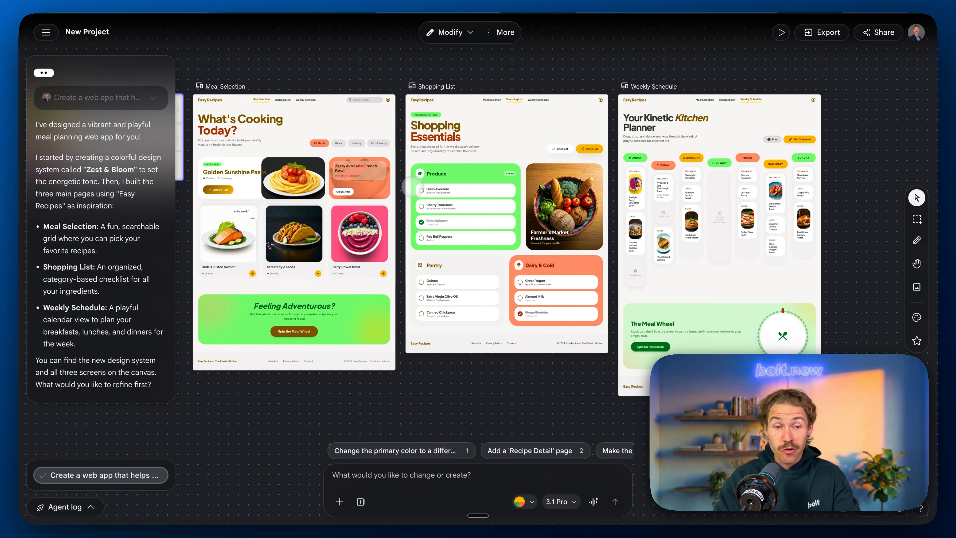
pyautogui.hscroll(-3, 411, 186)
pyautogui.scroll(1, 411, 185)
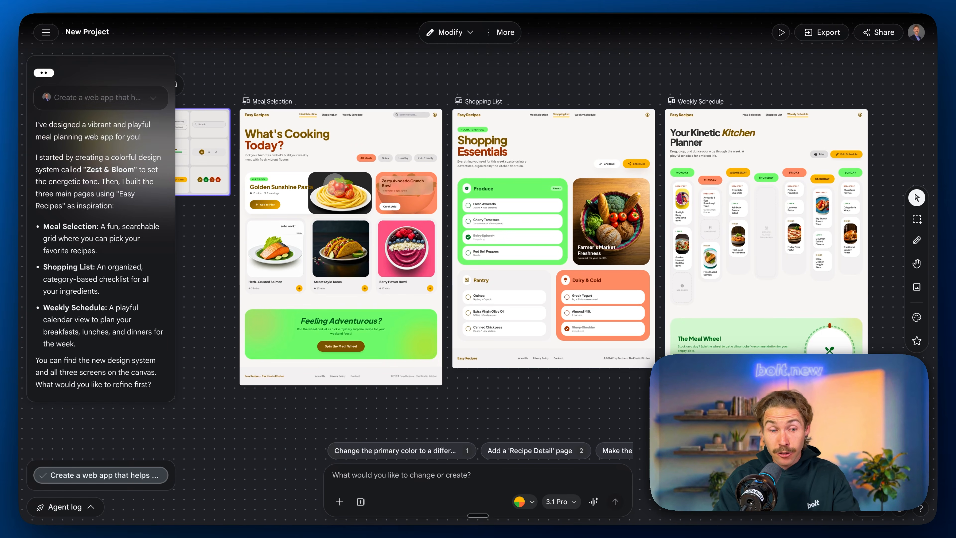
pyautogui.scroll(5, 378, 165)
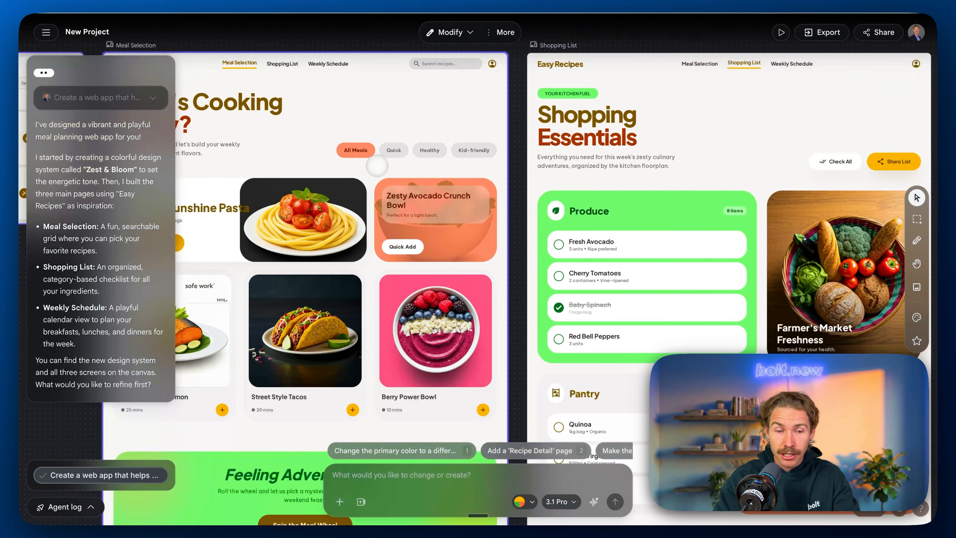
# Step: Prompt Stitch to replace the Zest & Bloom design system's yellow with another shade of green different from the secondary color
pyautogui.hscroll(-11, 378, 165)
pyautogui.scroll(1, 378, 165)
pyautogui.hscroll(-3, 378, 165)
pyautogui.scroll(2, 378, 165)
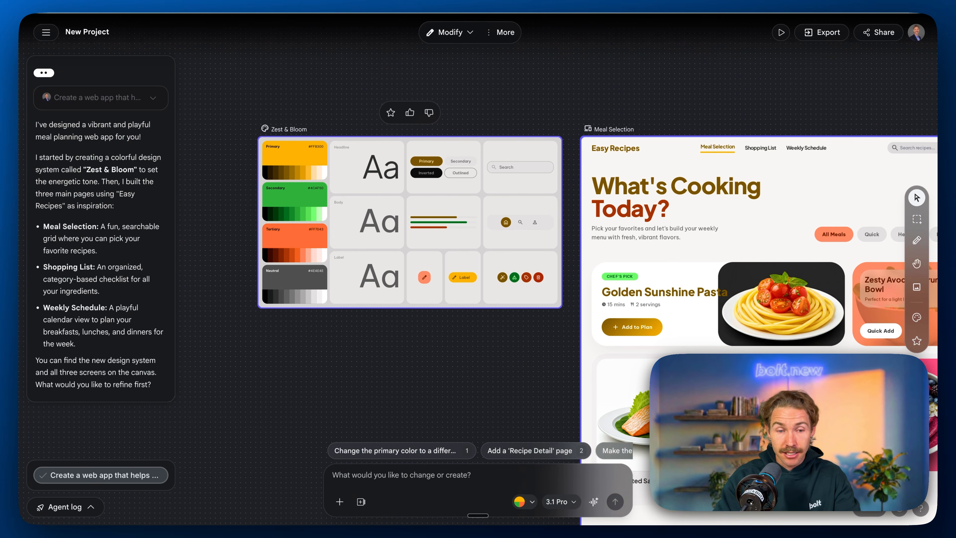
pyautogui.scroll(3, 378, 166)
pyautogui.scroll(1, 378, 167)
pyautogui.hscroll(-1, 378, 167)
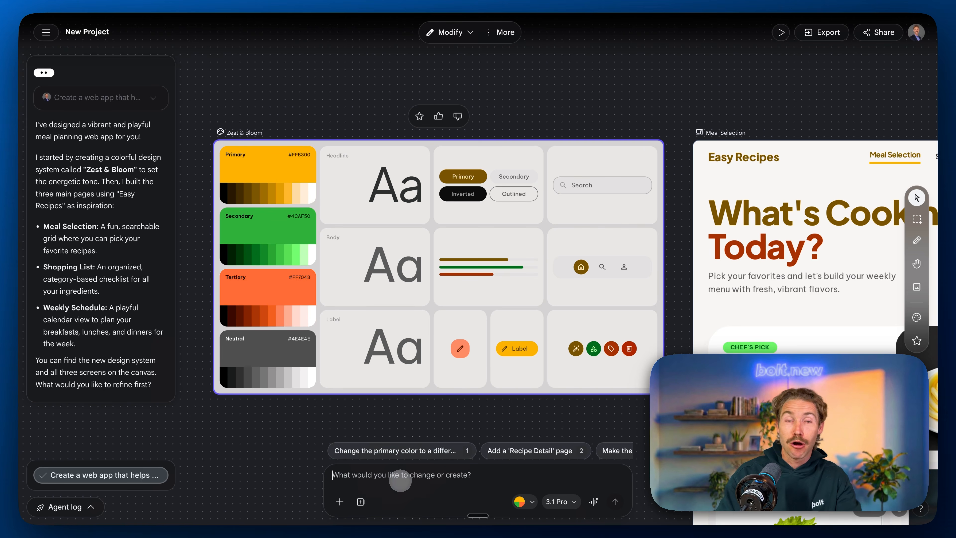
pyautogui.write("I don't really like the yellow. Let's change this to another shade of green different from secondary.")
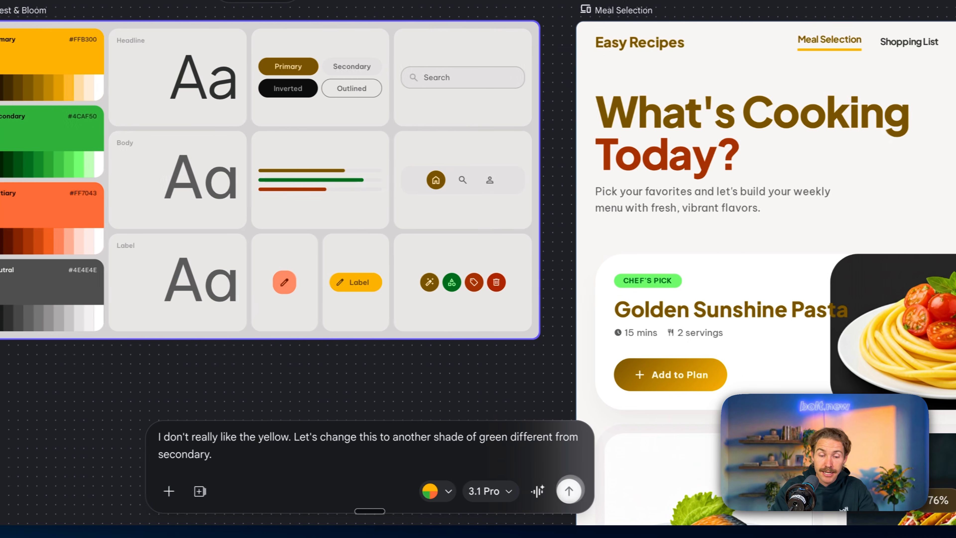
pyautogui.click(568, 491)
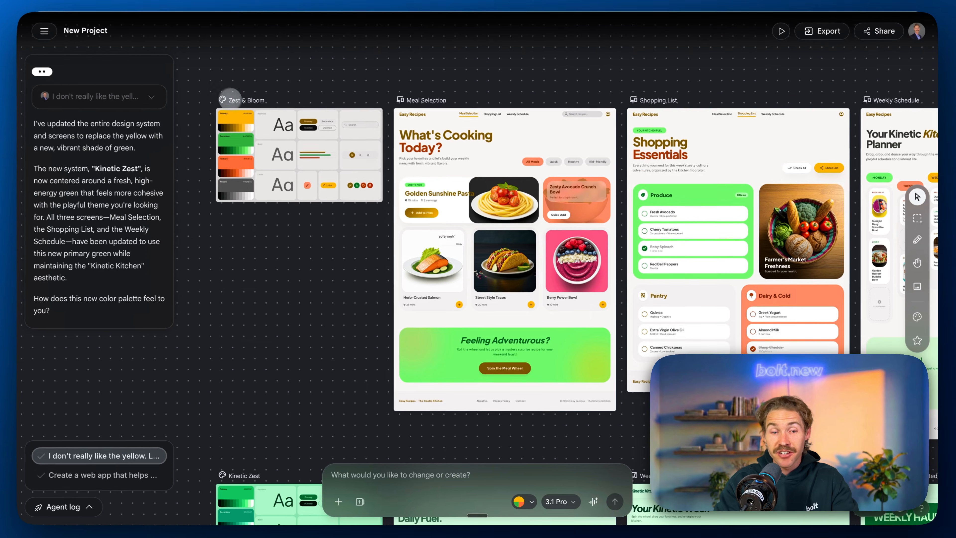
# Step: Examine the regenerated Kinetic Zest design system, including its color palette, typography samples and component styles
pyautogui.hscroll(-1, 230, 98)
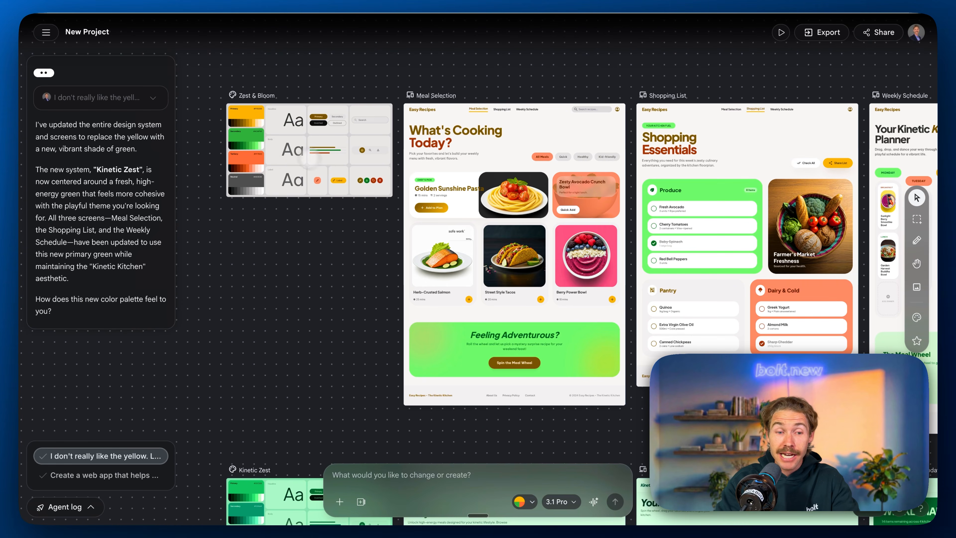
pyautogui.scroll(-8, 277, 143)
pyautogui.hscroll(-1, 276, 143)
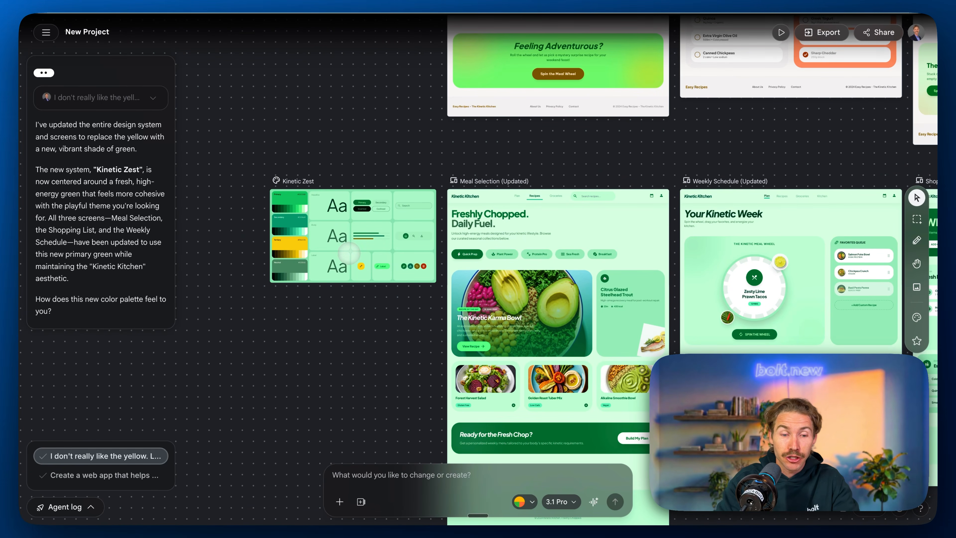
pyautogui.scroll(6, 358, 228)
pyautogui.scroll(-4, 358, 228)
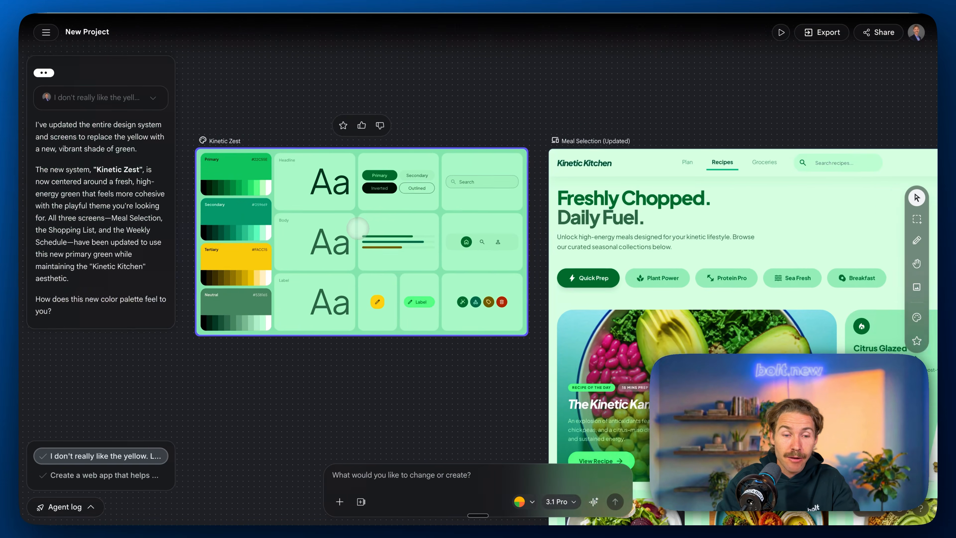
pyautogui.scroll(3, 358, 228)
pyautogui.hscroll(-1, 358, 228)
pyautogui.scroll(2, 286, 144)
pyautogui.hscroll(-2, 286, 143)
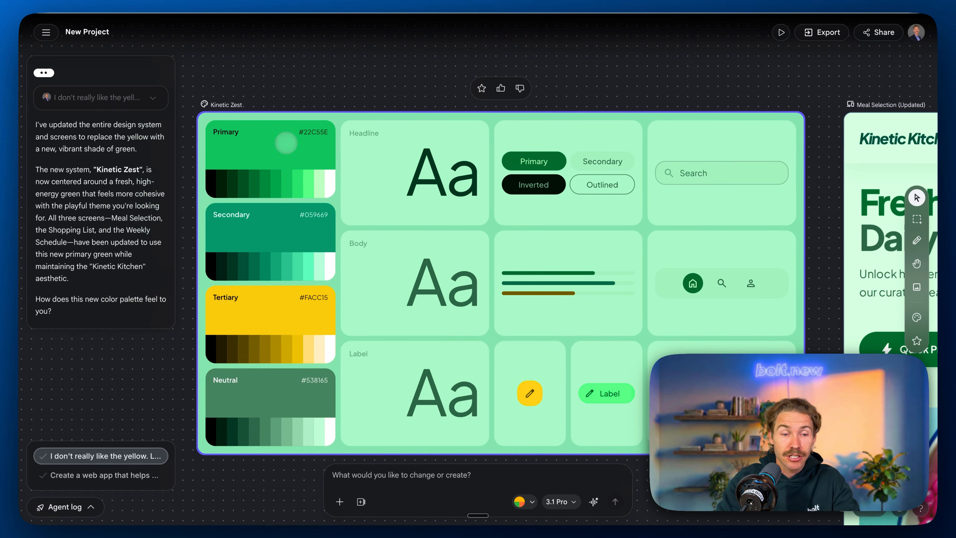
pyautogui.scroll(-5, 279, 242)
pyautogui.hscroll(1, 280, 242)
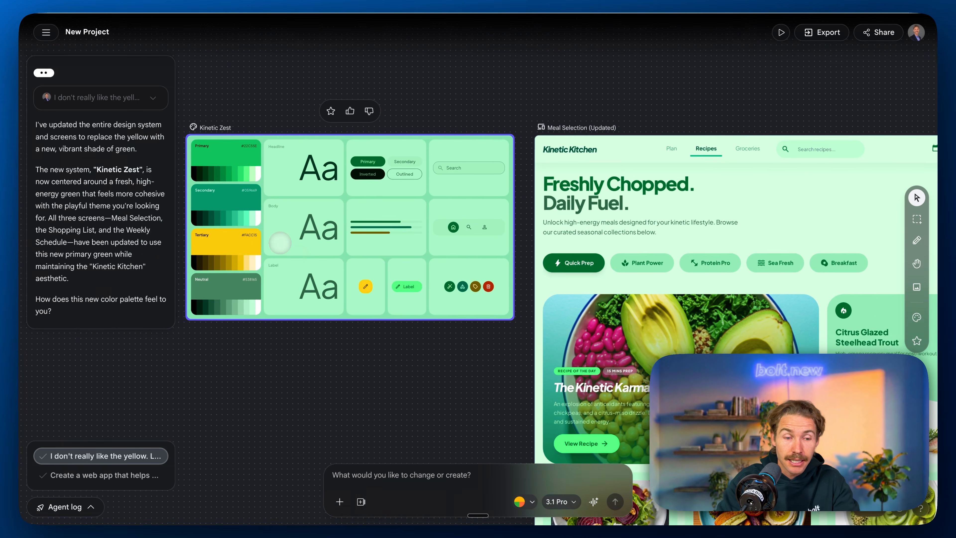
# Step: Review the updated Meal Selection, Weekly Schedule and Shopping List screens for layout and use of the green palette
pyautogui.scroll(-1, 280, 242)
pyautogui.hscroll(6, 280, 241)
pyautogui.scroll(-2, 279, 242)
pyautogui.scroll(-5, 341, 242)
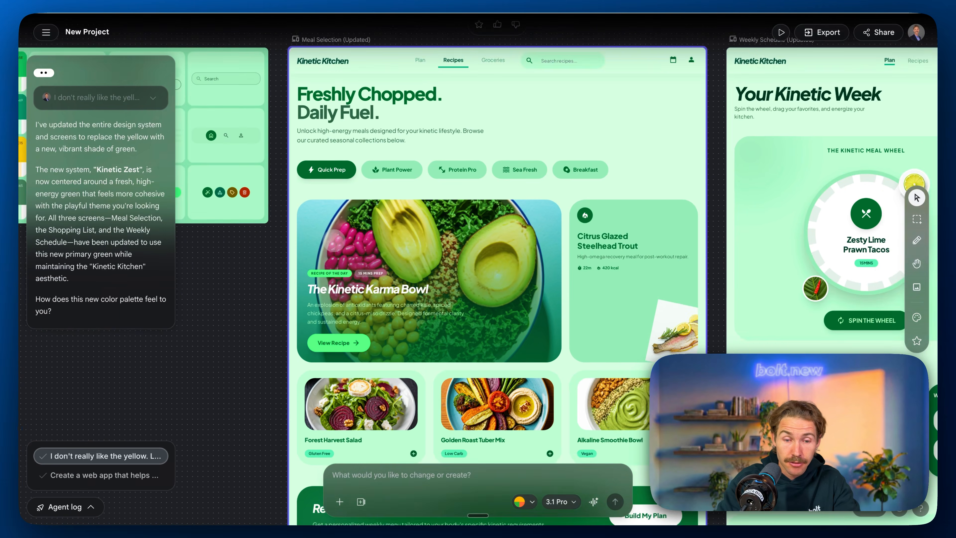
pyautogui.hscroll(7, 341, 241)
pyautogui.scroll(5, 457, 234)
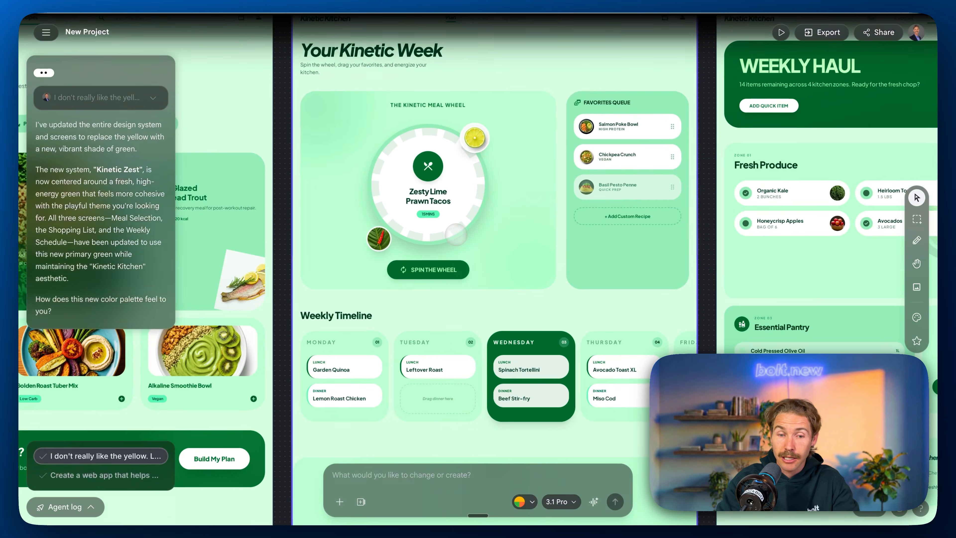
pyautogui.hscroll(6, 457, 235)
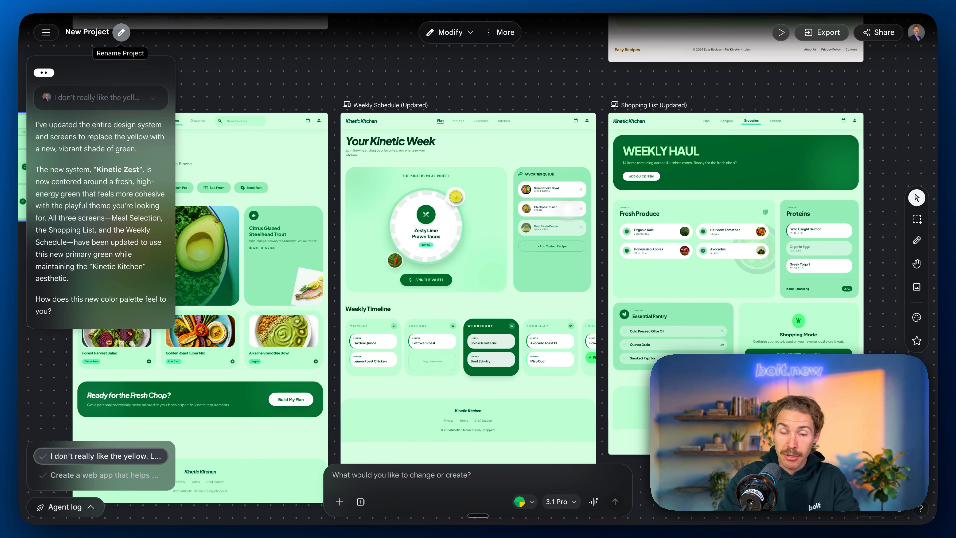
pyautogui.hscroll(2, 572, 247)
pyautogui.scroll(-1, 573, 247)
pyautogui.scroll(10, 440, 227)
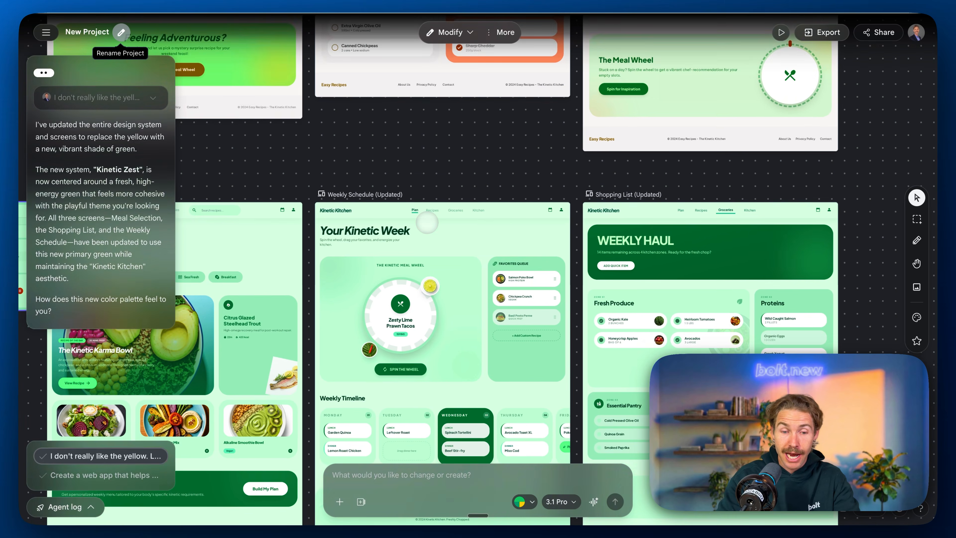
pyautogui.scroll(3, 466, 171)
pyautogui.scroll(-10, 466, 171)
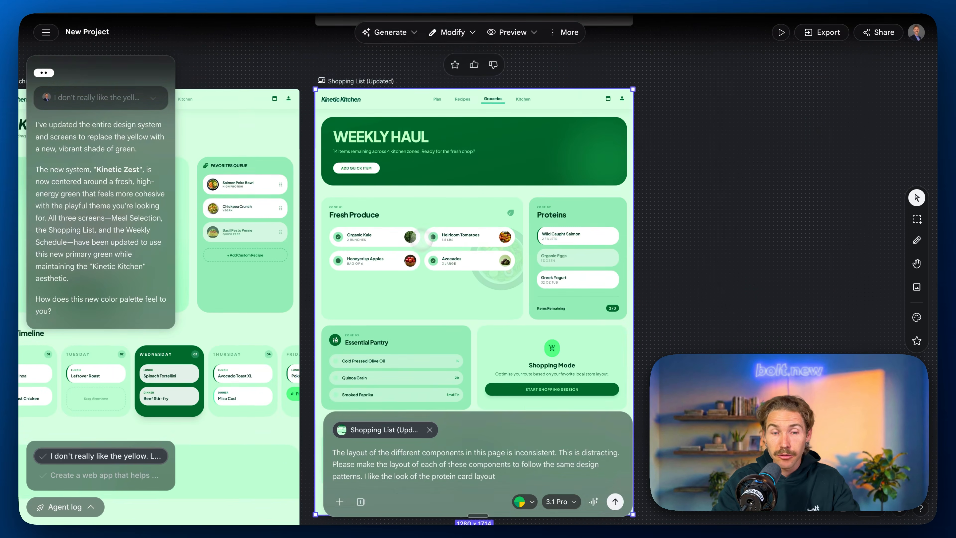
# Step: Prompt a revision of Shopping List (Updated) so all components follow the same design patterns, modeled on the protein card layout
pyautogui.scroll(-1, 416, 256)
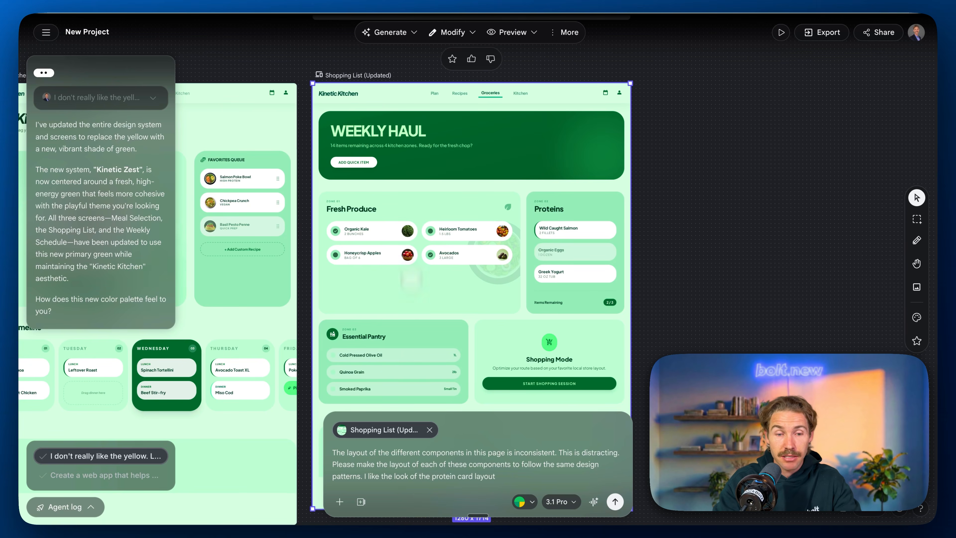
pyautogui.scroll(-1, 436, 286)
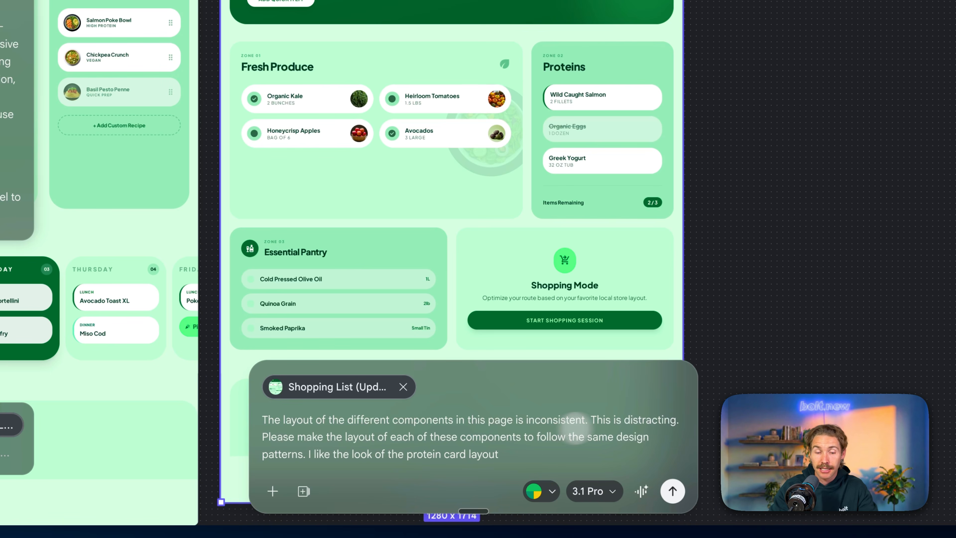
pyautogui.click(672, 490)
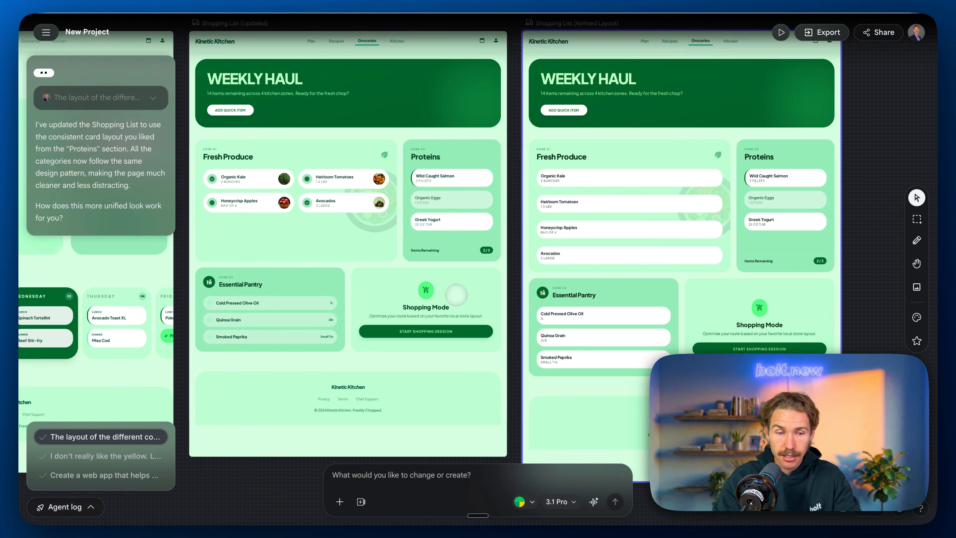
# Step: Prompt for matching category card headers on Shopping List (Refined Layout): left-aligned title, icon on the right and the same font size for all three
pyautogui.moveTo(647, 260); pyautogui.dragTo(487, 286)
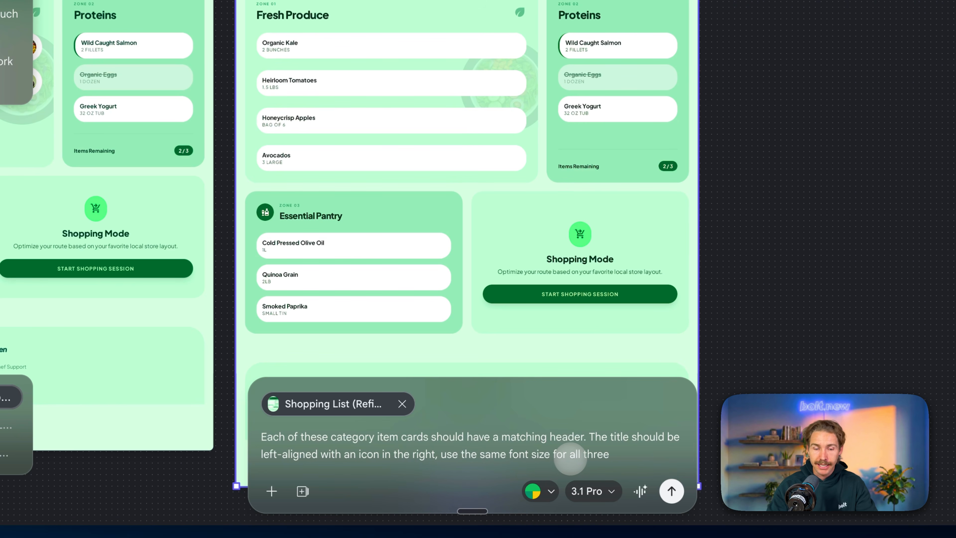
pyautogui.click(672, 491)
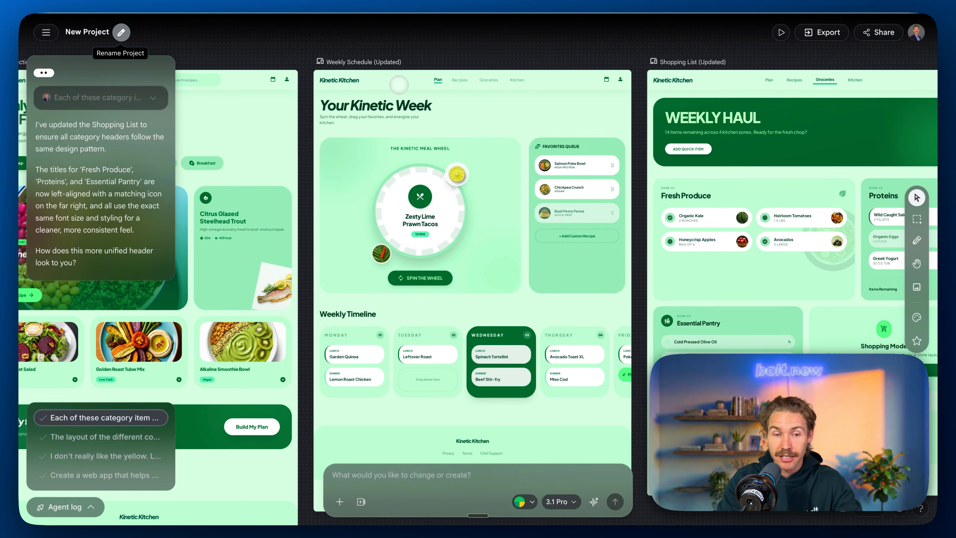
# Step: Prompt Weekly Schedule (Updated) to put the weekly timeline above the meal wheel and favorites queue, with space for three meals per weekday
pyautogui.click(399, 85)
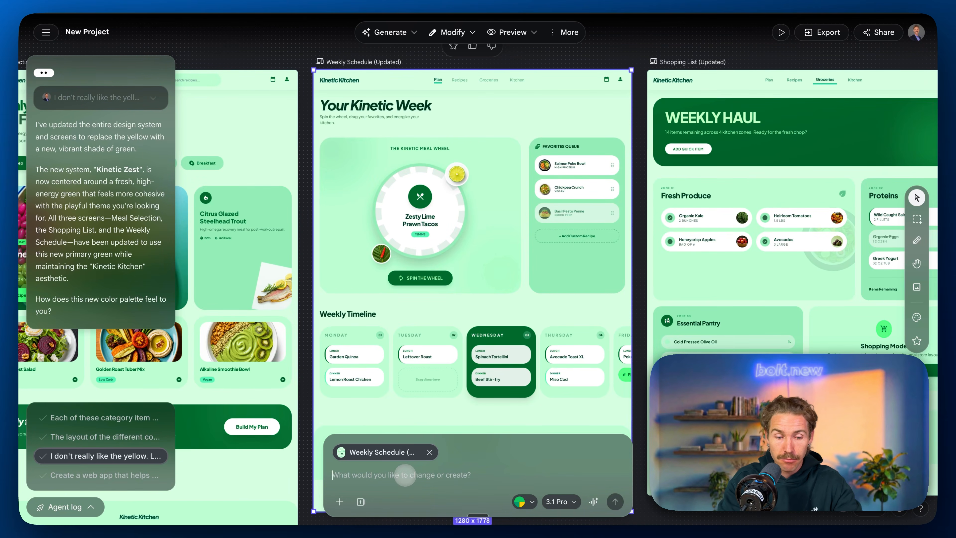
pyautogui.write('We should prioritize the weekly timeline, this should be at the top of the page with the meal wheel and favorites queue underneath it. Also, the weekdays should have space for three meals instead of just two.')
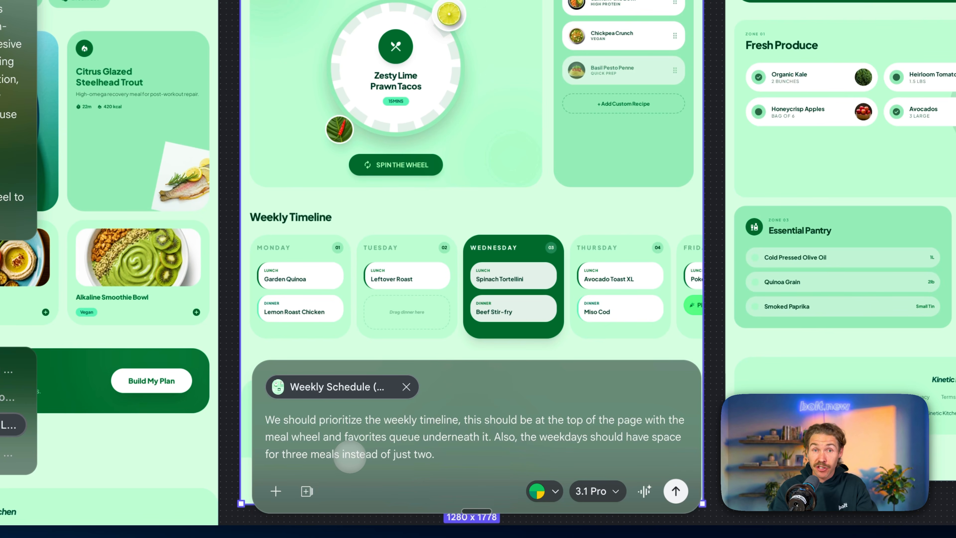
pyautogui.click(676, 491)
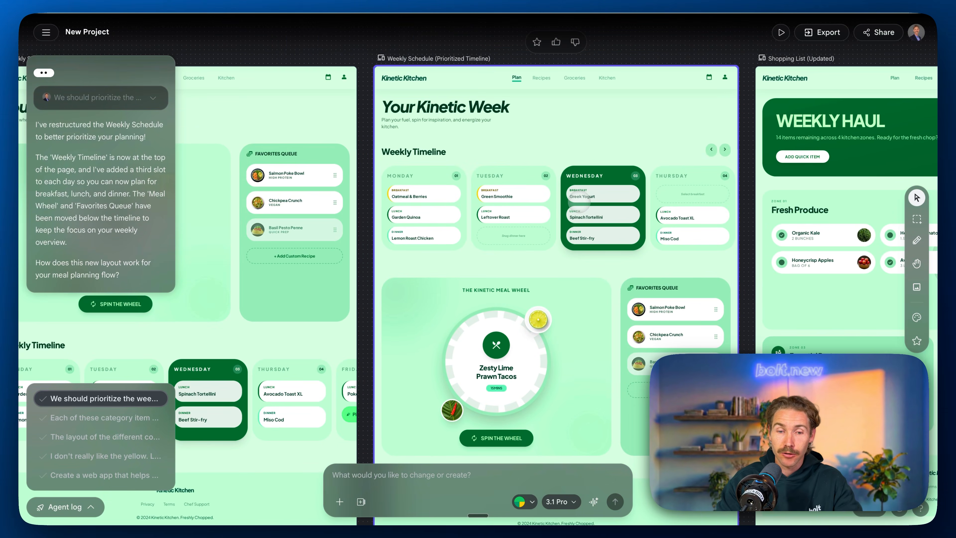
# Step: Check the Weekly Schedule (Prioritized Timeline) screen and delete the superseded Weekly Schedule (Updated) screen
pyautogui.hscroll(1, 580, 202)
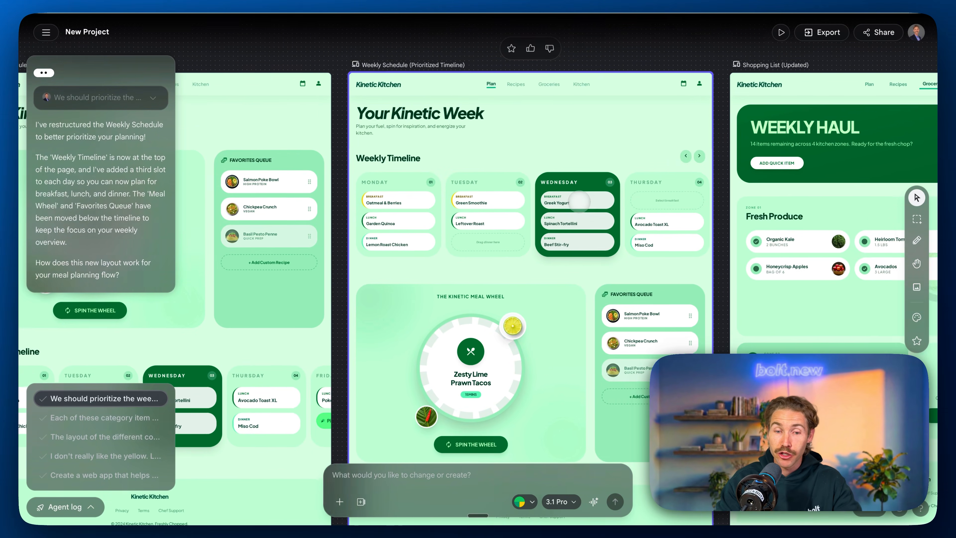
pyautogui.scroll(4, 582, 207)
pyautogui.scroll(-3, 581, 207)
pyautogui.scroll(-1, 576, 199)
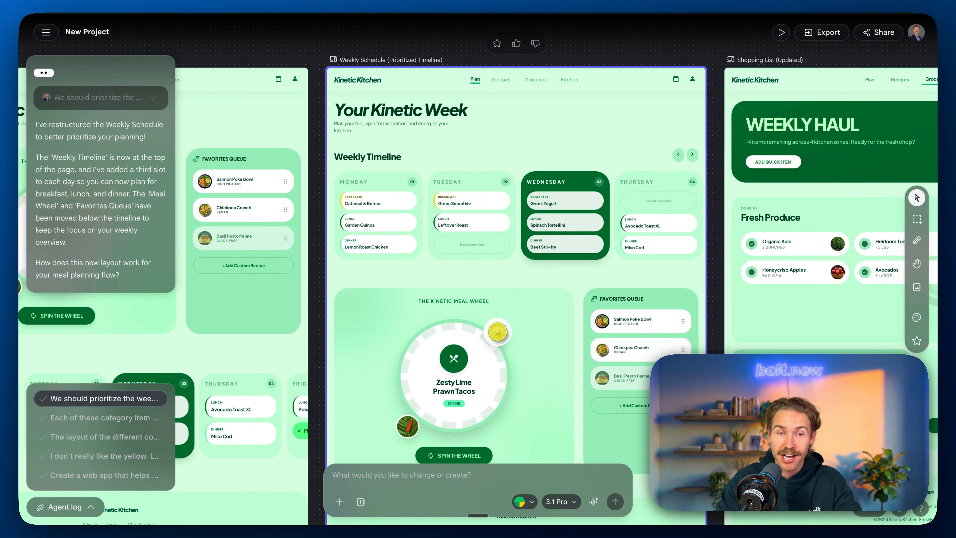
pyautogui.scroll(-5, 580, 202)
pyautogui.rightClick(368, 148)
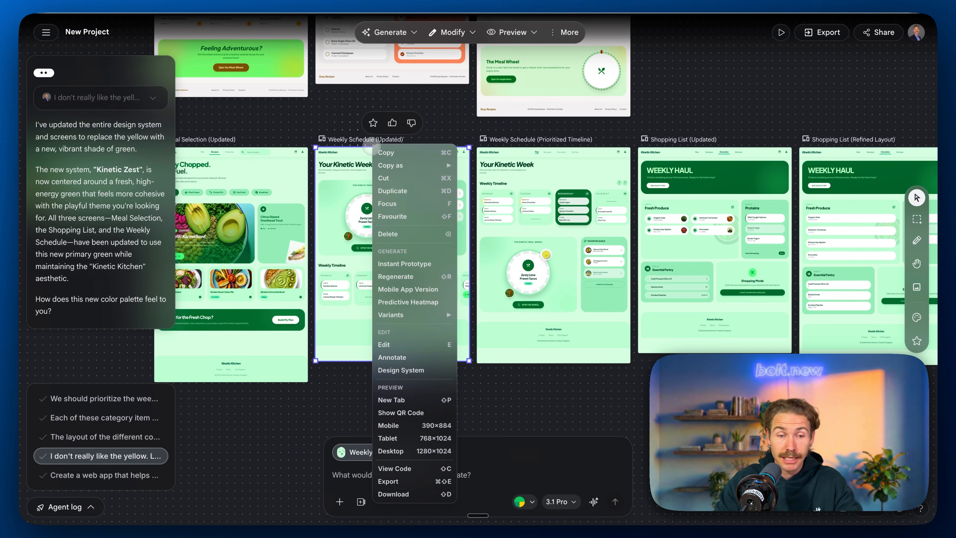
pyautogui.click(395, 235)
# Step: Remove the Updated and Refined Layout Shopping List screens and place the Consistent Headers version beside the prioritized Weekly Schedule
pyautogui.hscroll(8, 395, 234)
pyautogui.click(384, 177)
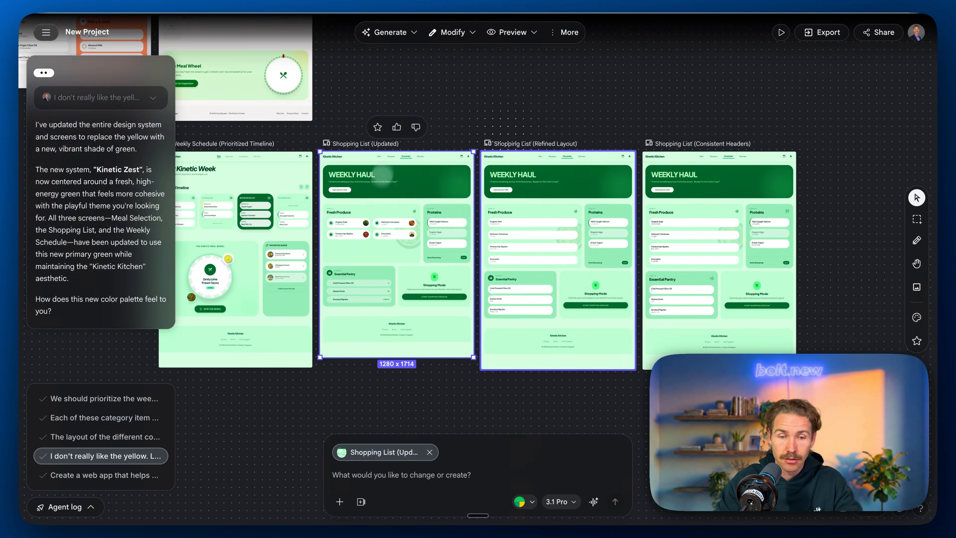
pyautogui.moveTo(771, 140); pyautogui.dragTo(463, 138)
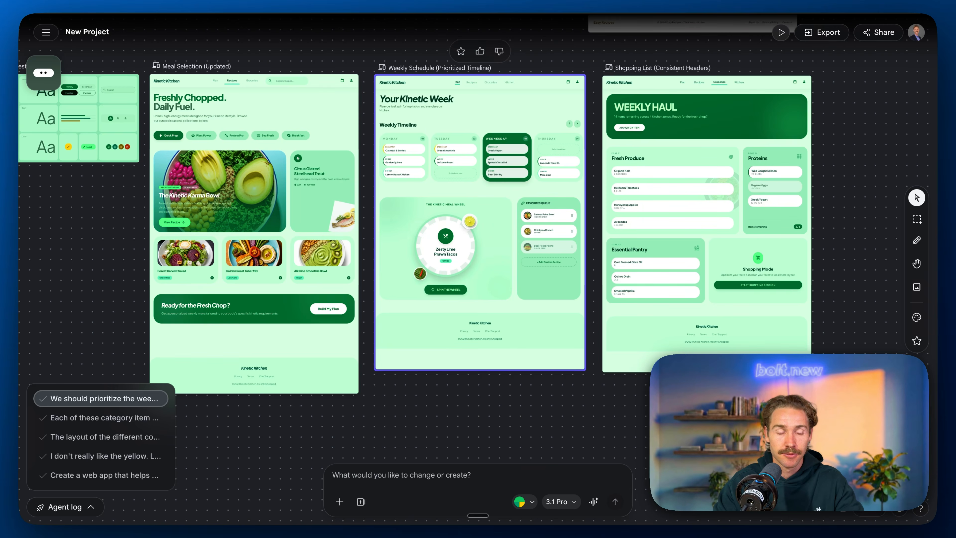
# Step: Open the Kinetic Zest design system for editing and examine its primary color, palette, font and corner radius settings
pyautogui.hscroll(-8, 452, 211)
pyautogui.scroll(5, 307, 167)
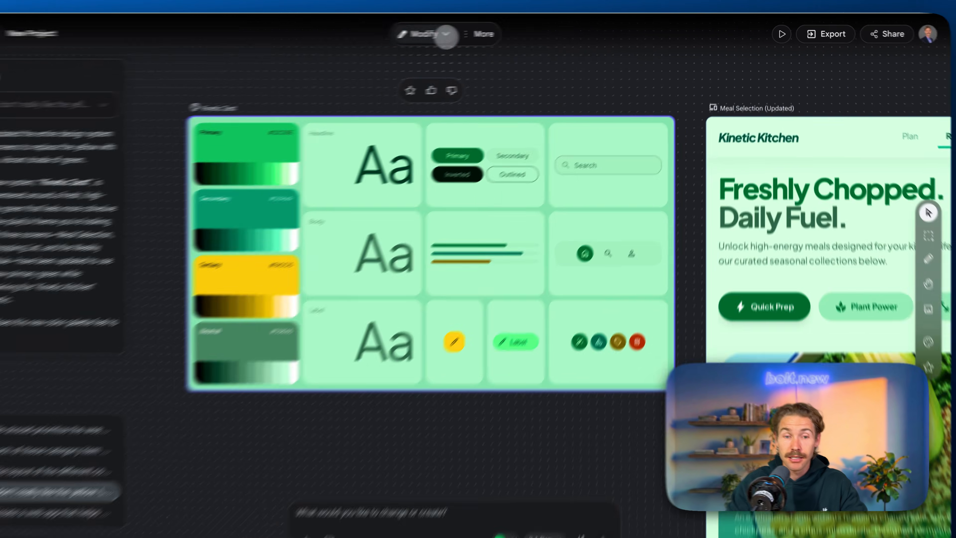
pyautogui.click(469, 32)
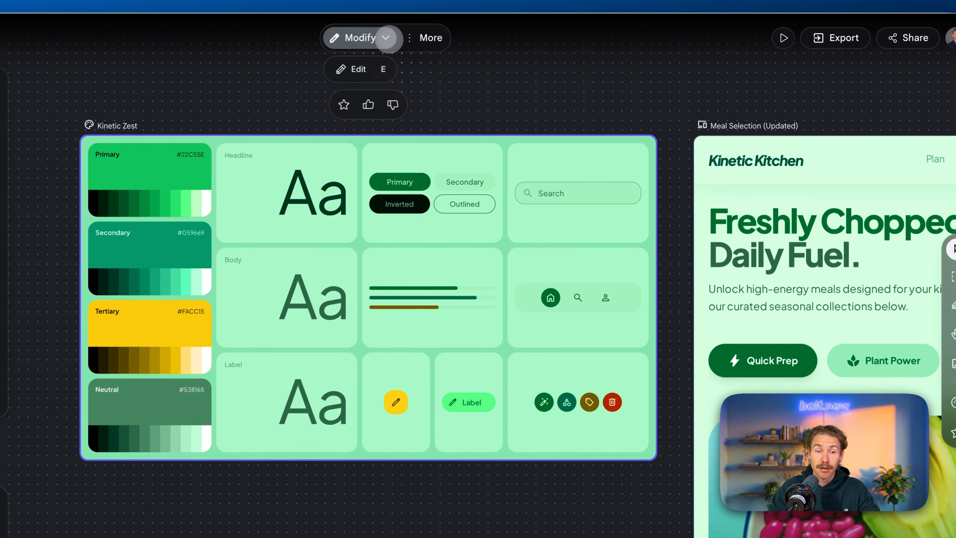
pyautogui.click(352, 69)
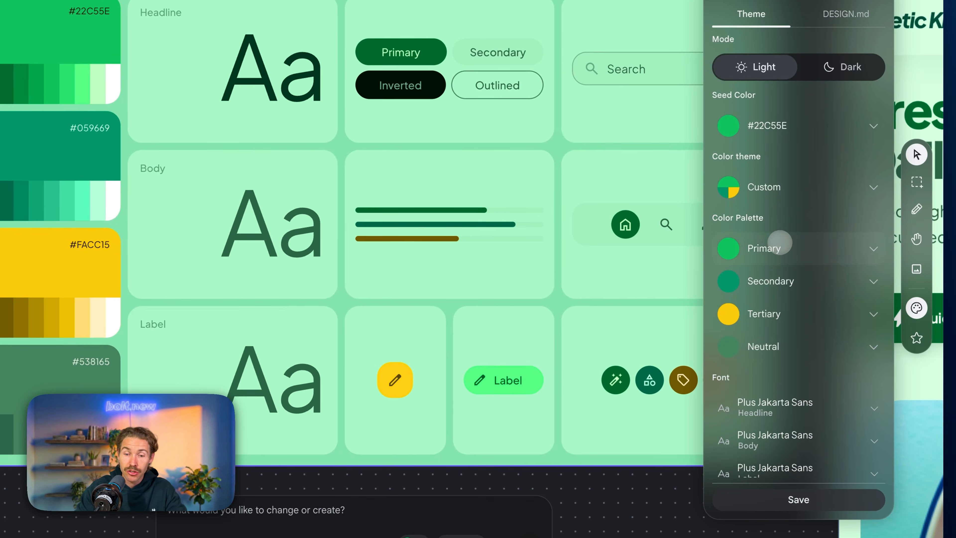
pyautogui.click(820, 337)
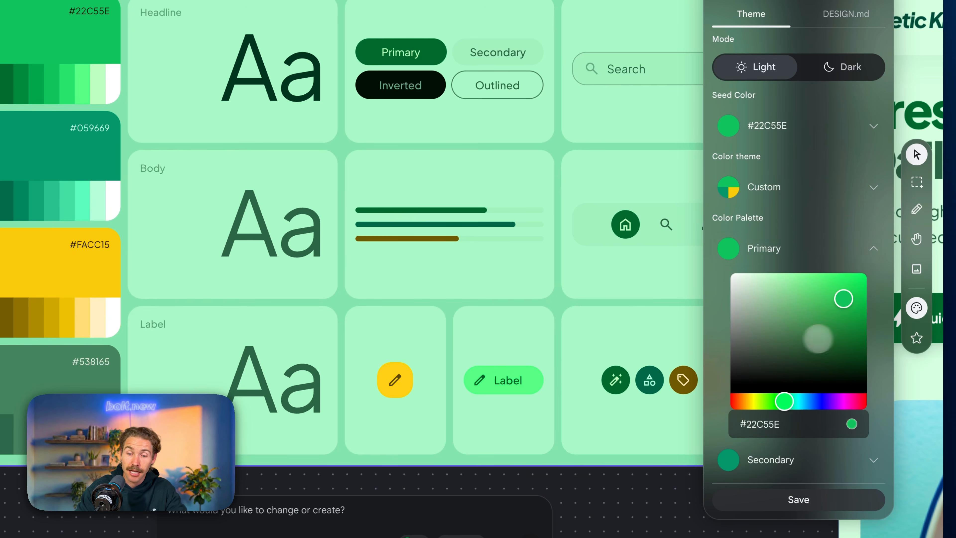
pyautogui.click(802, 239)
pyautogui.scroll(-2, 797, 287)
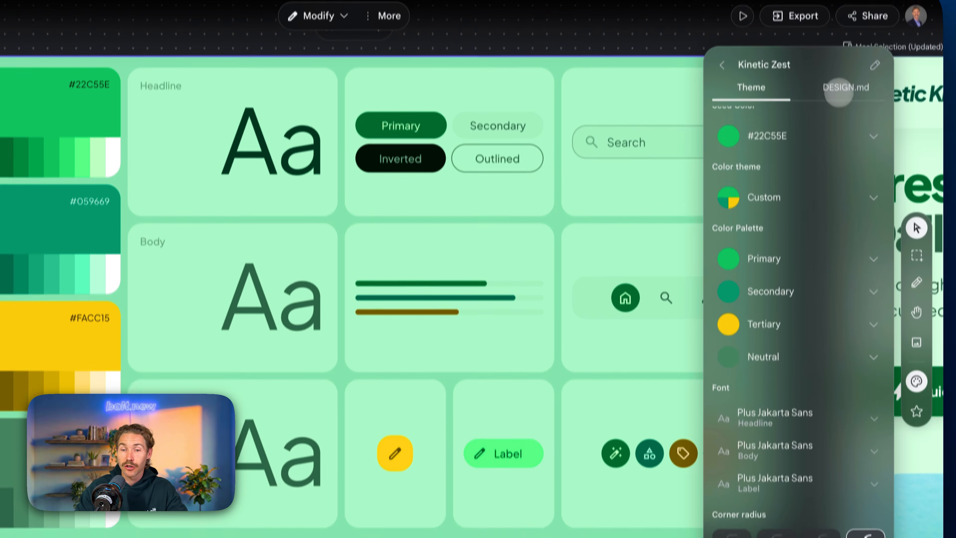
# Step: Read through the Kinetic Zest DESIGN.md, covering its overview, color palette, surface, gradient and typography rules
pyautogui.click(840, 15)
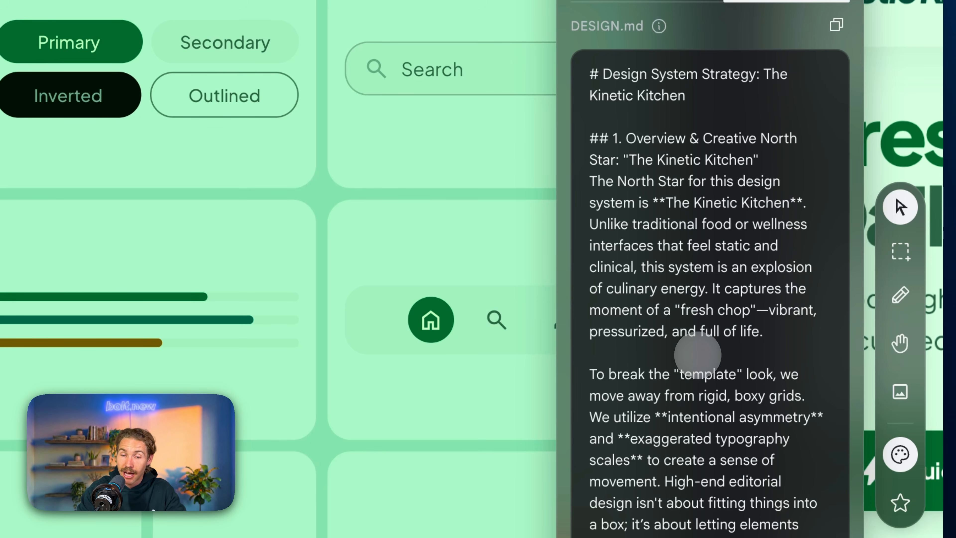
pyautogui.scroll(-5, 697, 355)
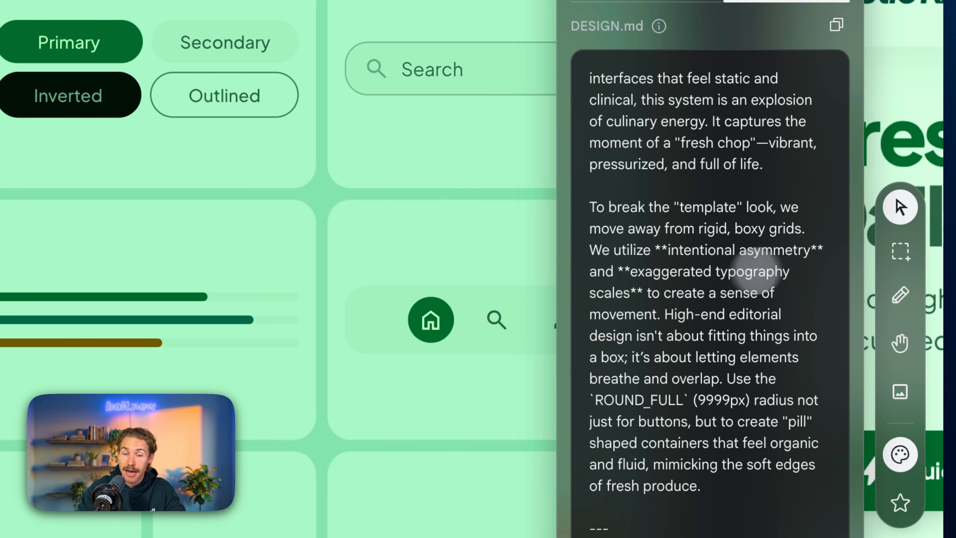
pyautogui.scroll(-10, 617, 303)
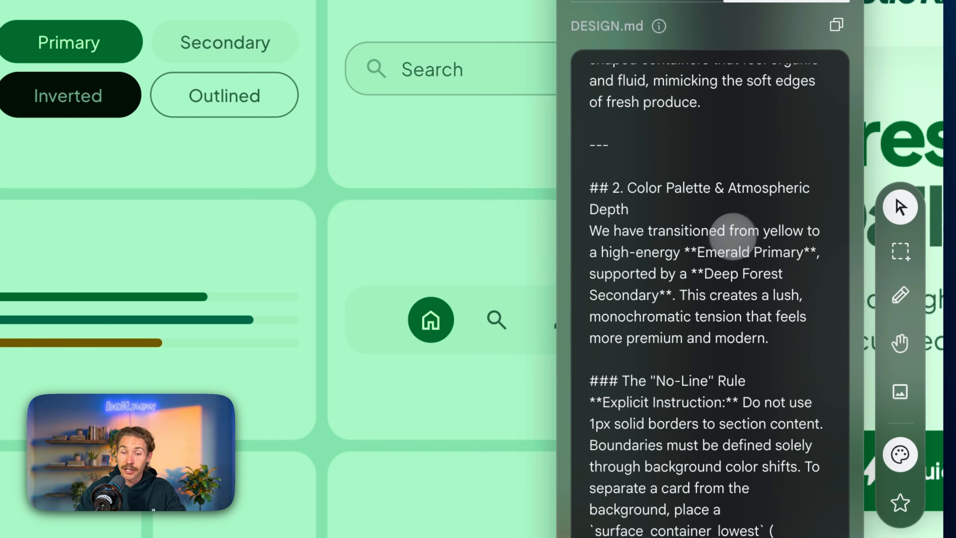
pyautogui.scroll(-5, 724, 313)
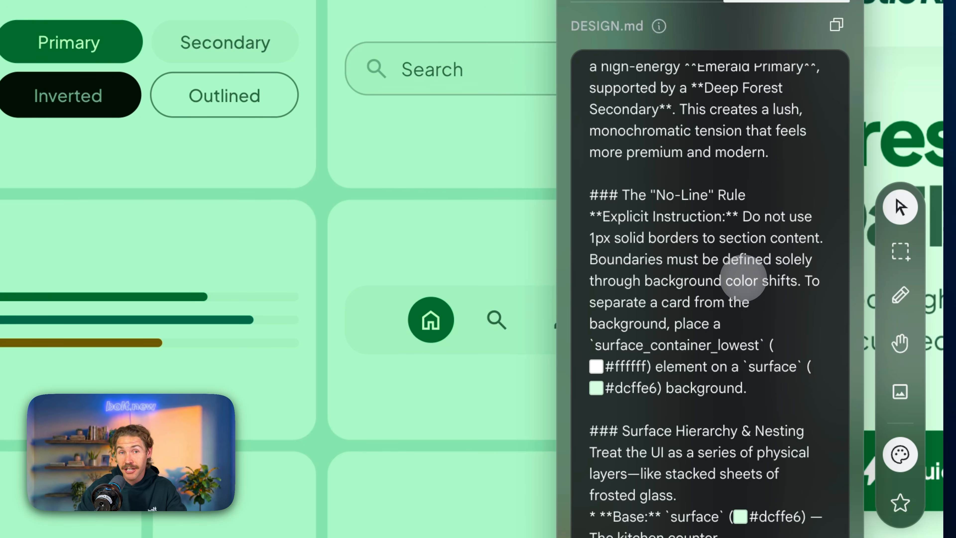
pyautogui.scroll(-5, 743, 277)
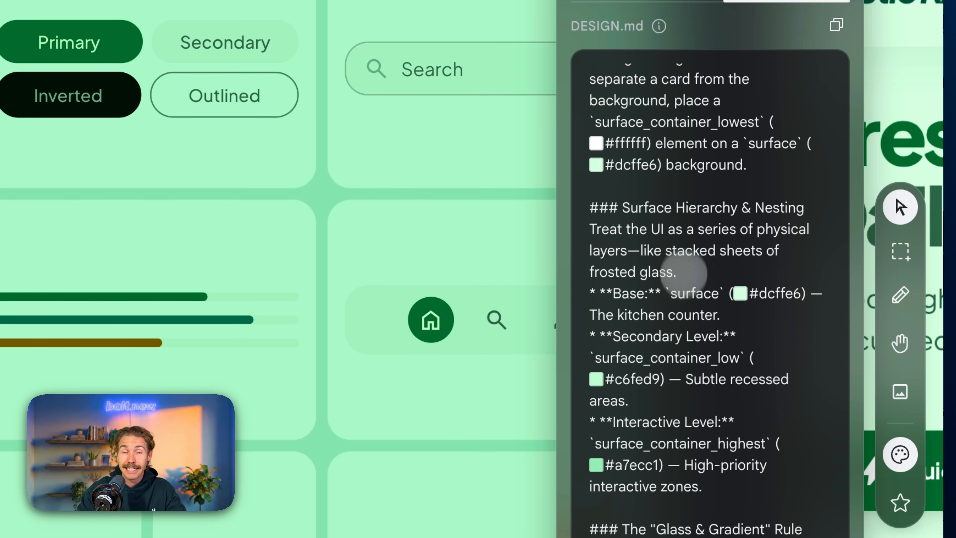
pyautogui.scroll(-10, 683, 273)
pyautogui.scroll(3, 704, 316)
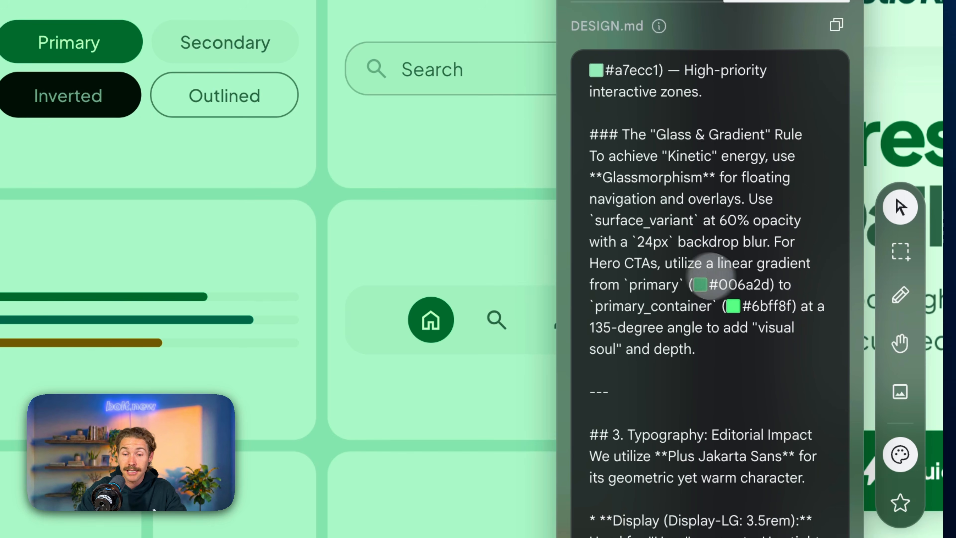
pyautogui.scroll(-6, 709, 275)
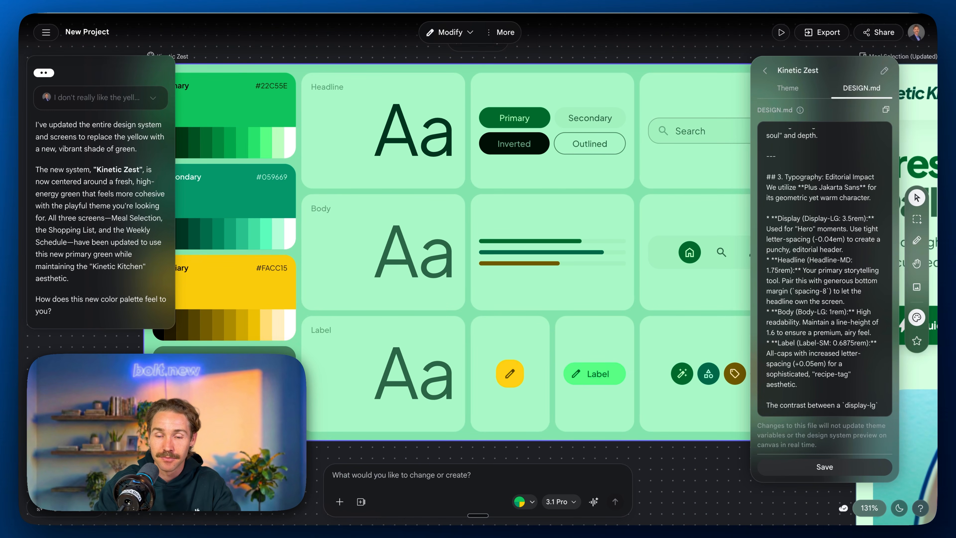
pyautogui.scroll(-5, 653, 242)
# Step: Copy the full Kinetic Zest DESIGN.md text and paste it into a new project prompt in Bolt
pyautogui.hscroll(3, 653, 242)
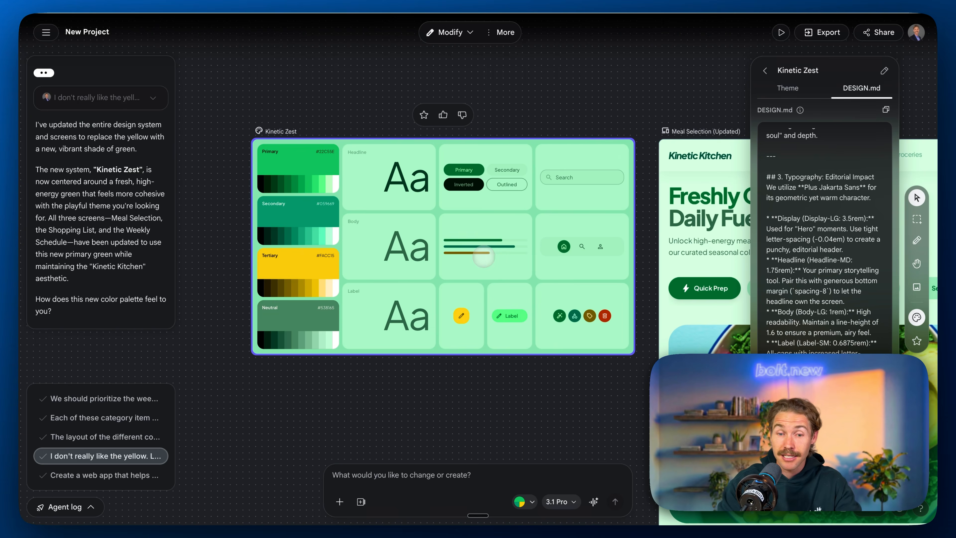
pyautogui.hscroll(5, 484, 256)
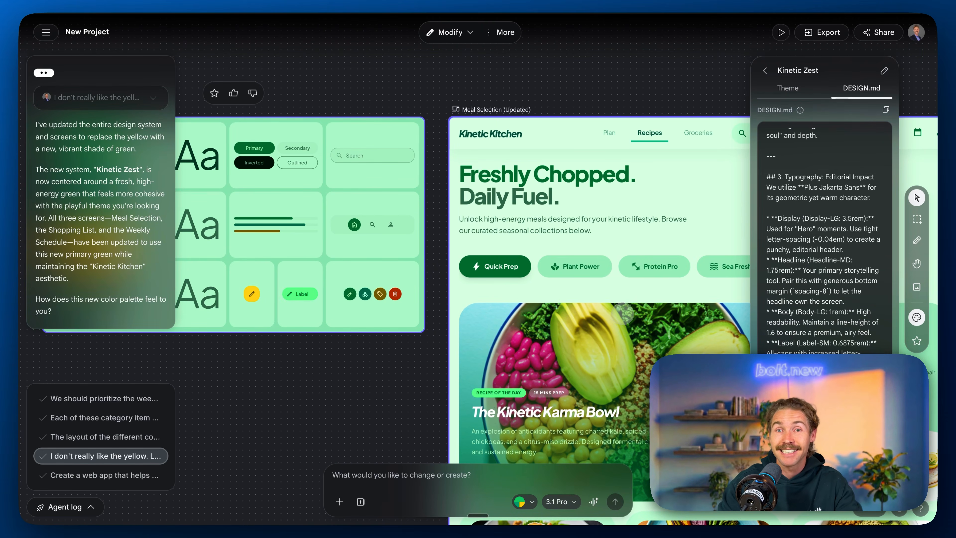
pyautogui.scroll(10, 824, 241)
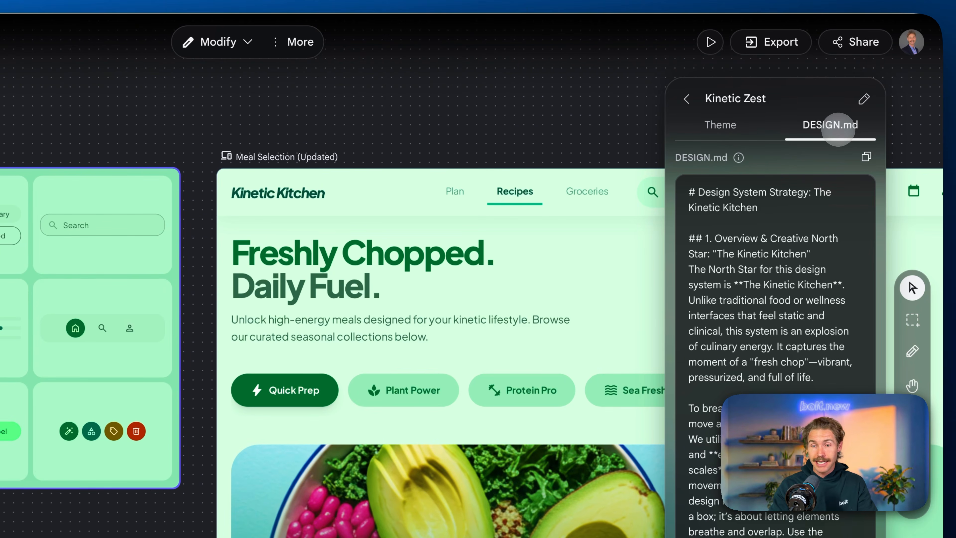
pyautogui.click(865, 157)
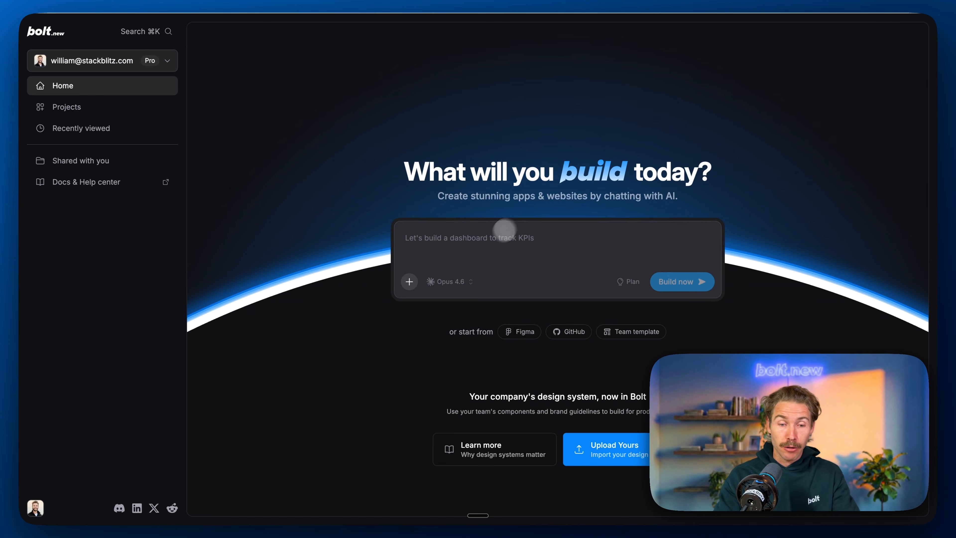
pyautogui.press('super+v')
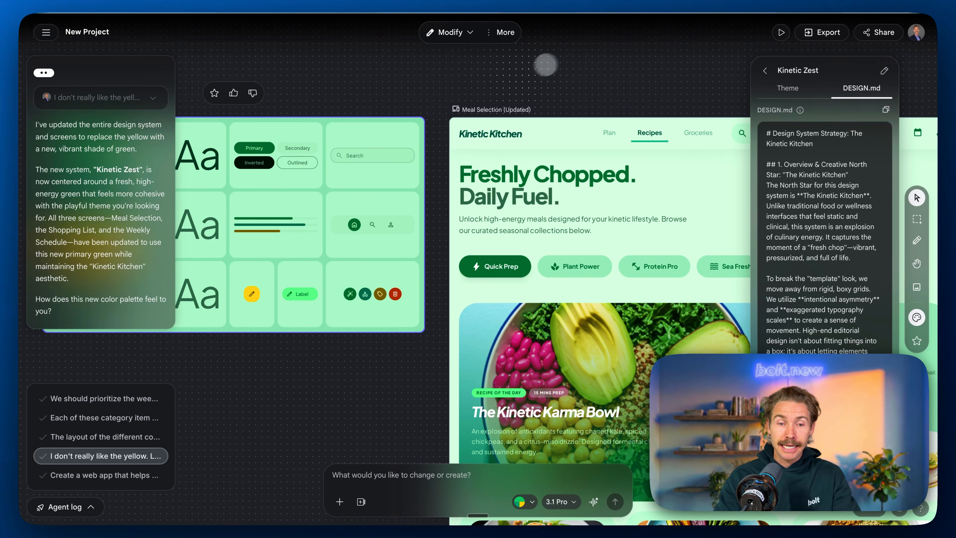
# Step: Export the Meal Selection (Updated) code from Stitch to Bolt, requesting the meal selection page and the design system saved as markdown in the project root
pyautogui.click(483, 109)
pyautogui.hscroll(5, 557, 109)
pyautogui.scroll(-1, 557, 109)
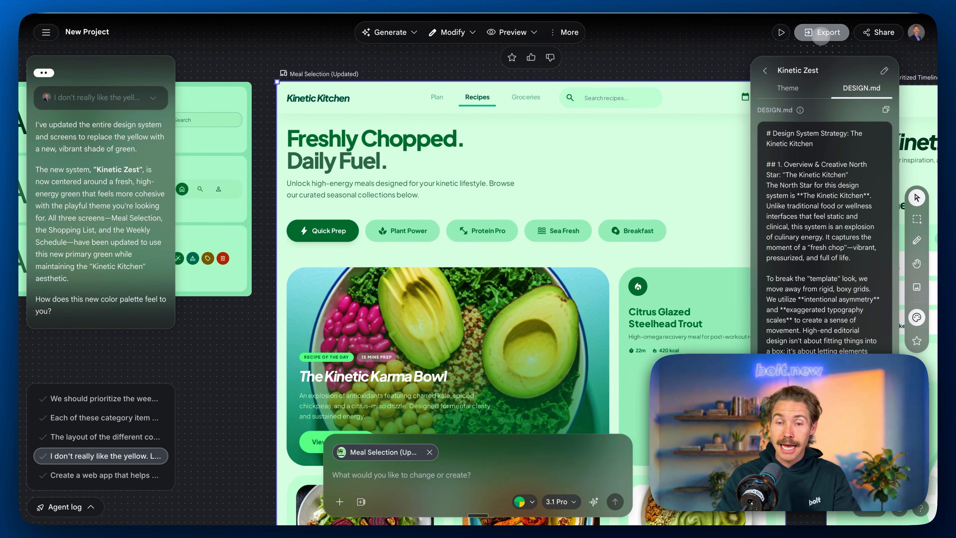
pyautogui.click(821, 34)
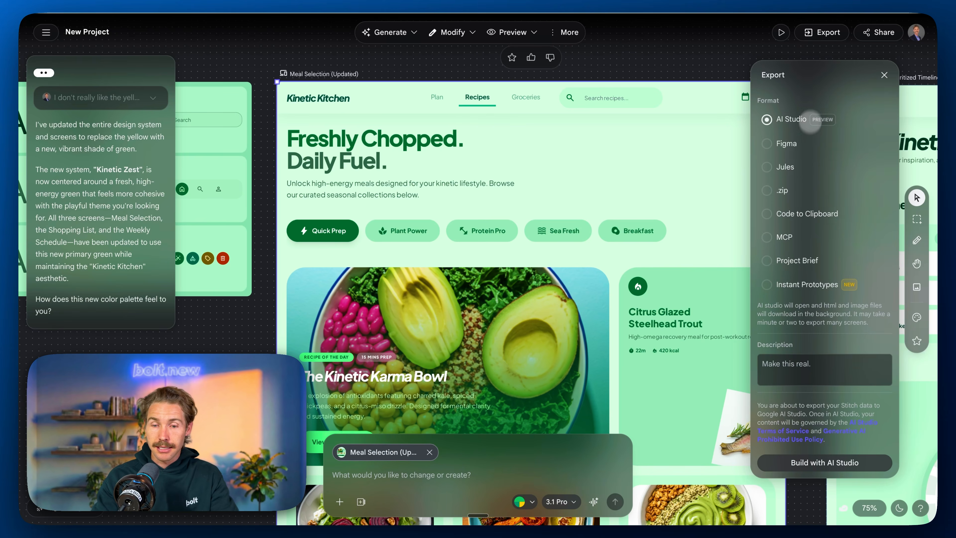
pyautogui.click(767, 212)
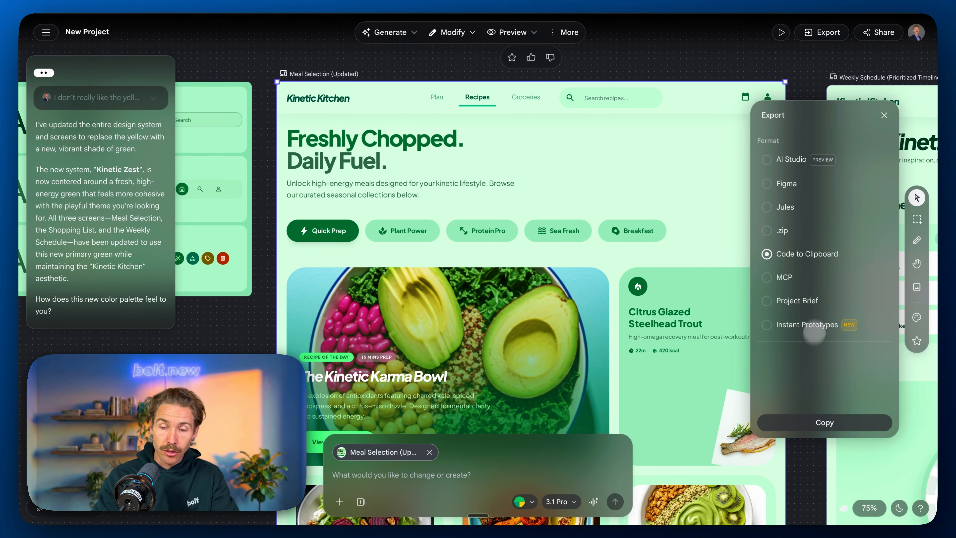
pyautogui.click(784, 425)
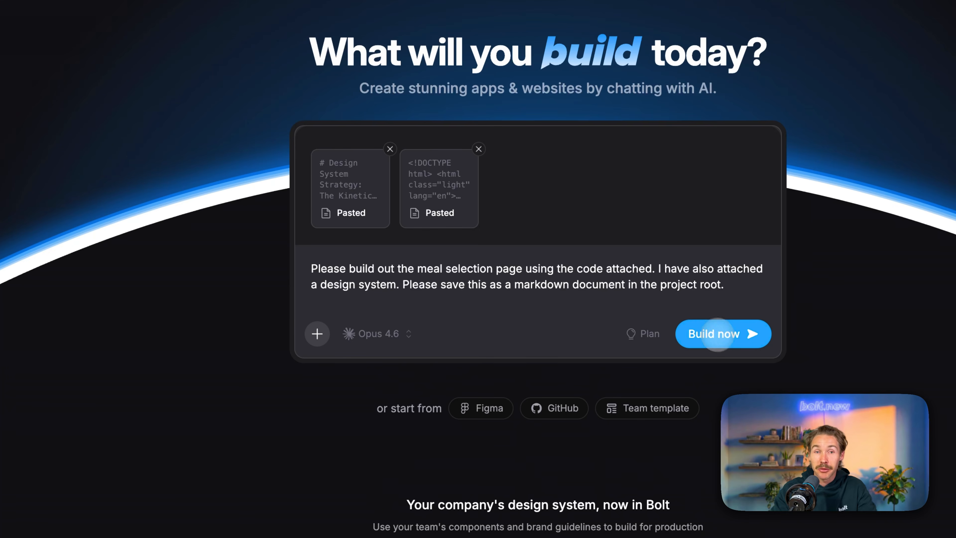
pyautogui.click(714, 333)
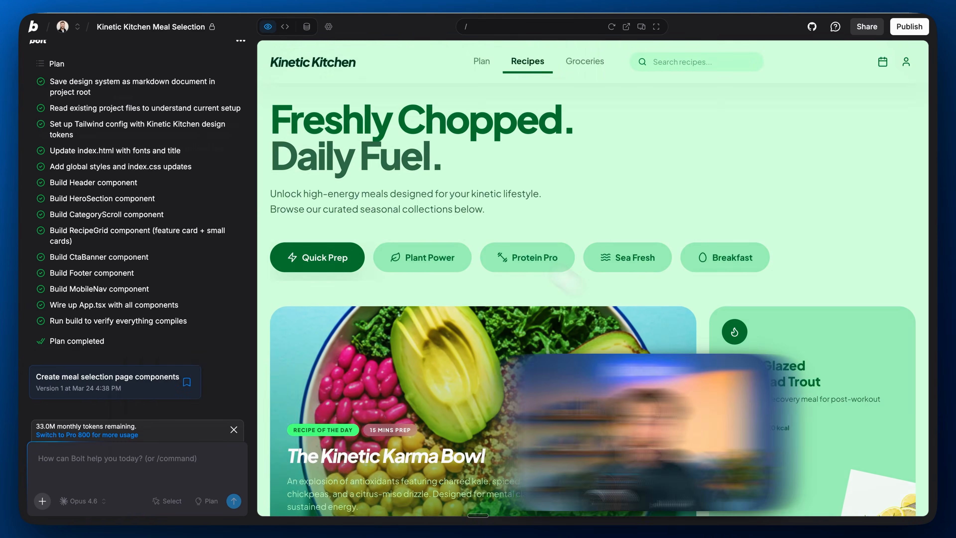
# Step: Review the built meal selection page from the hero section down to the footer in the preview
pyautogui.scroll(-1, 451, 192)
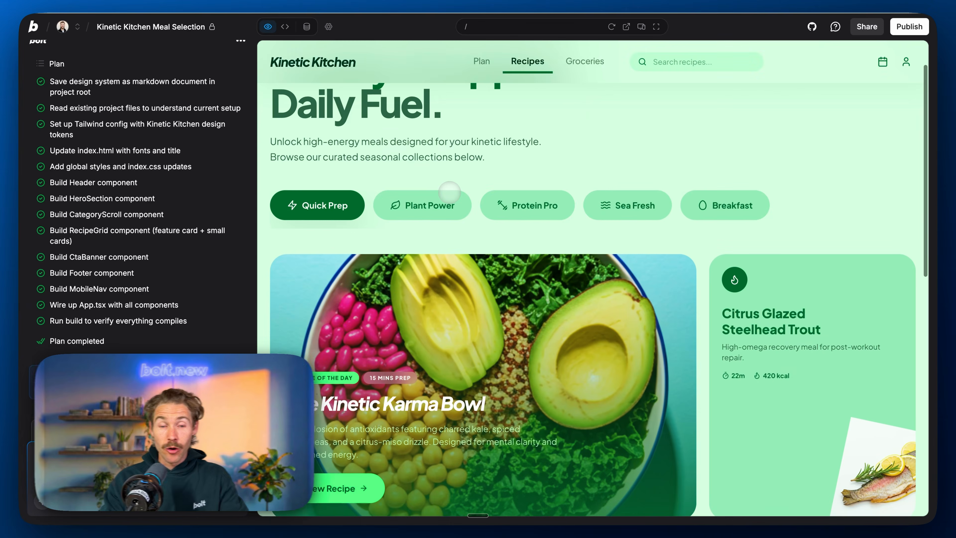
pyautogui.scroll(1, 450, 192)
pyautogui.scroll(-7, 450, 192)
pyautogui.scroll(-8, 592, 279)
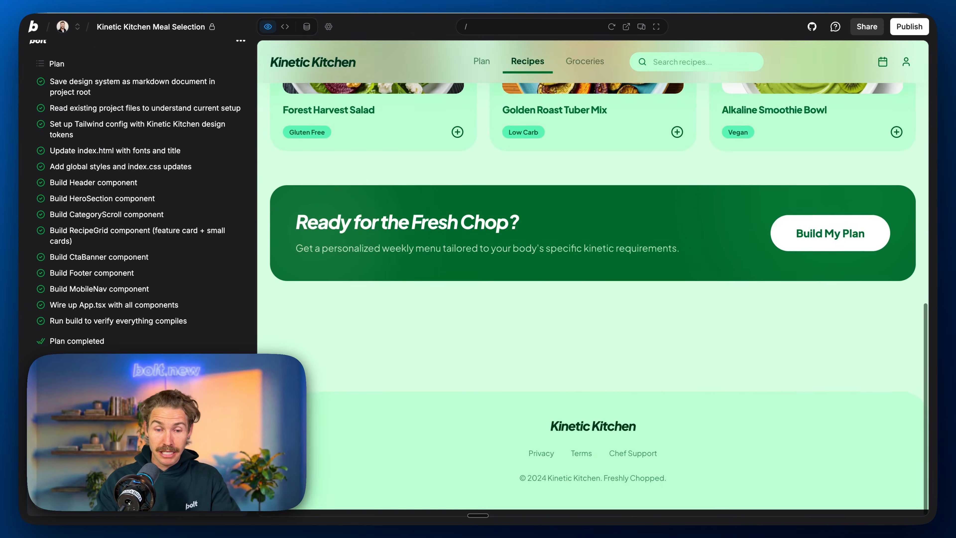
pyautogui.scroll(5, 593, 279)
pyautogui.scroll(4, 593, 279)
pyautogui.scroll(4, 593, 279)
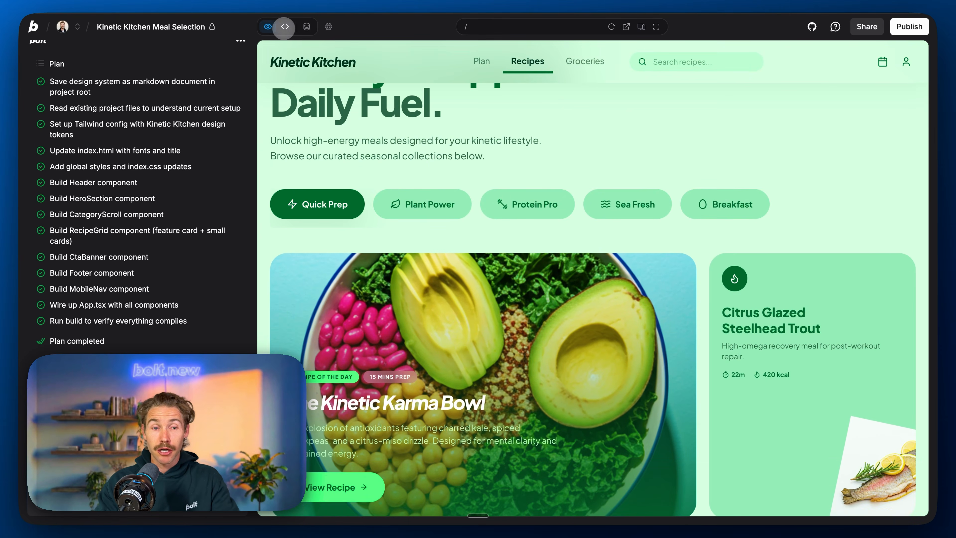
# Step: Open the project's code view and examine the contents of DESIGN_SYSTEM.md
pyautogui.click(287, 29)
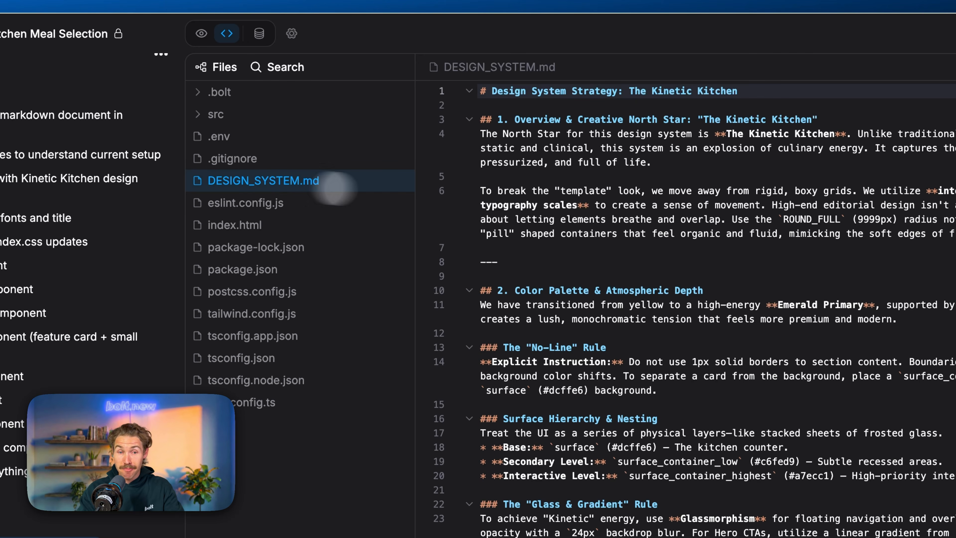
pyautogui.scroll(-6, 469, 218)
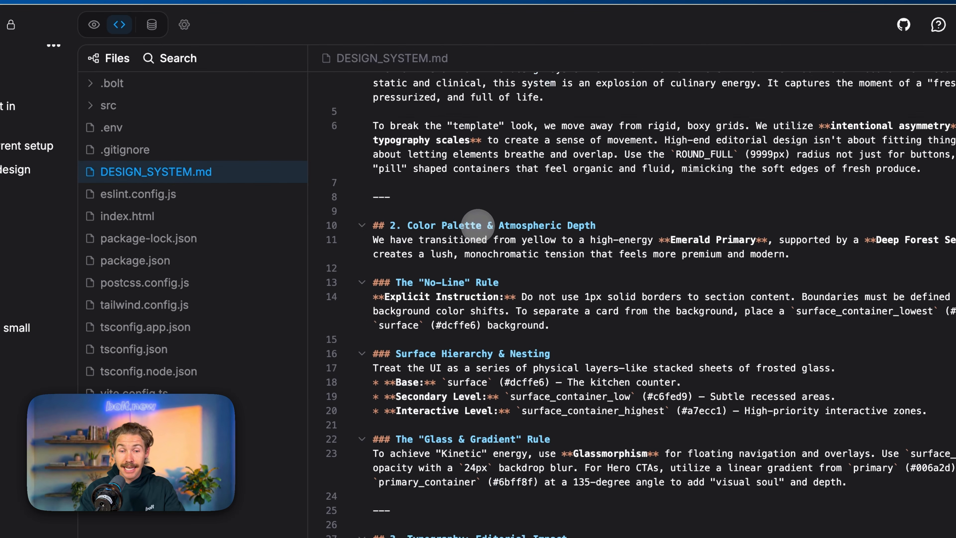
pyautogui.scroll(5, 470, 217)
pyautogui.scroll(1, 470, 218)
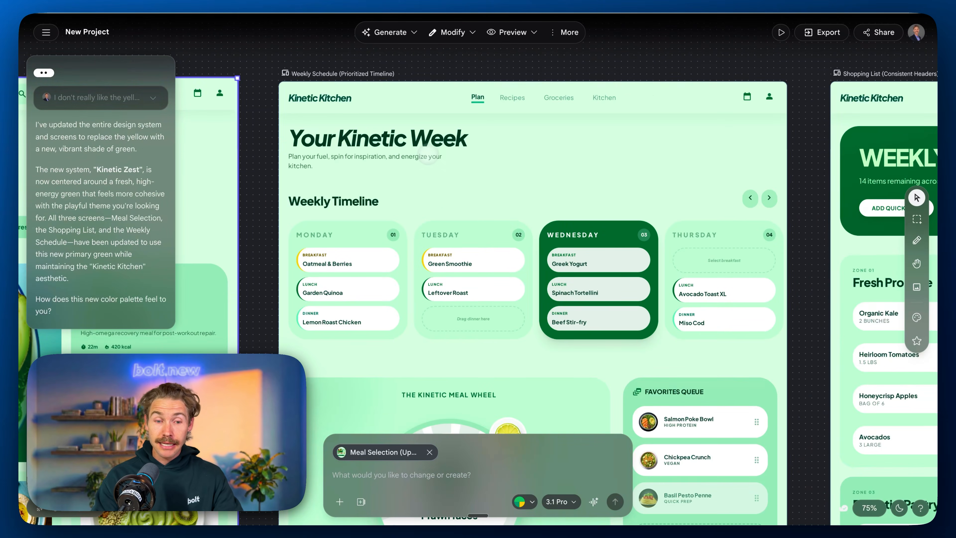
# Step: Copy the Weekly Schedule (Prioritized Timeline) code from Stitch and prompt Bolt to build the Plan page from it and connect the page headers
pyautogui.click(428, 157)
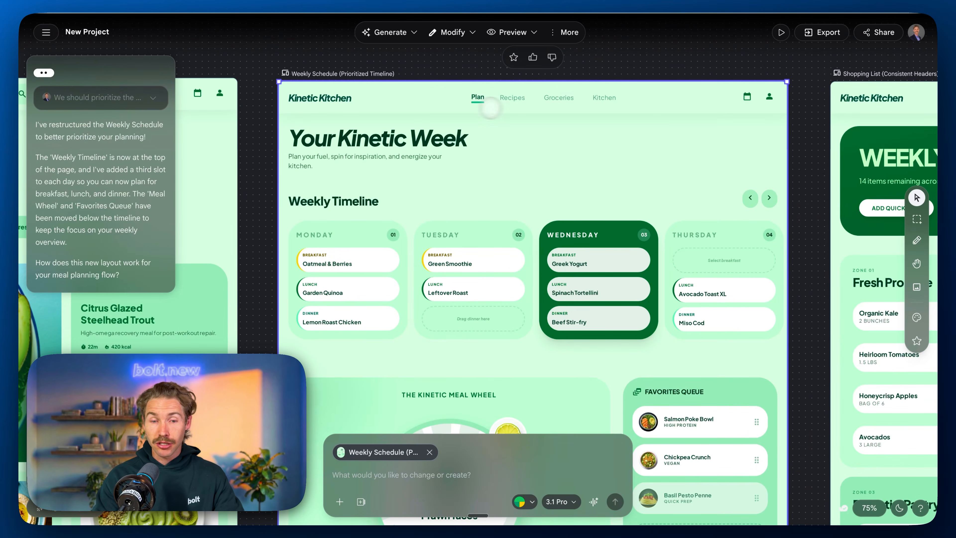
pyautogui.click(822, 32)
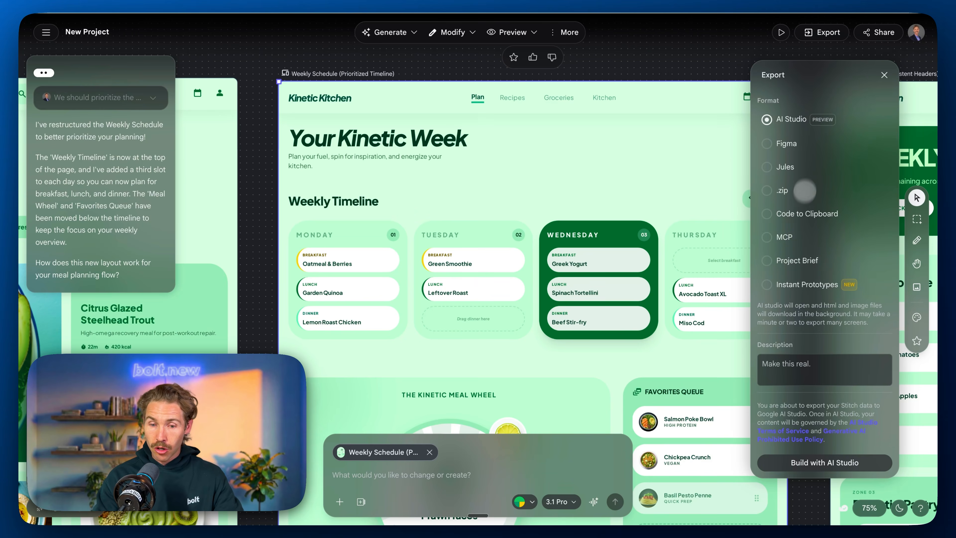
pyautogui.click(801, 214)
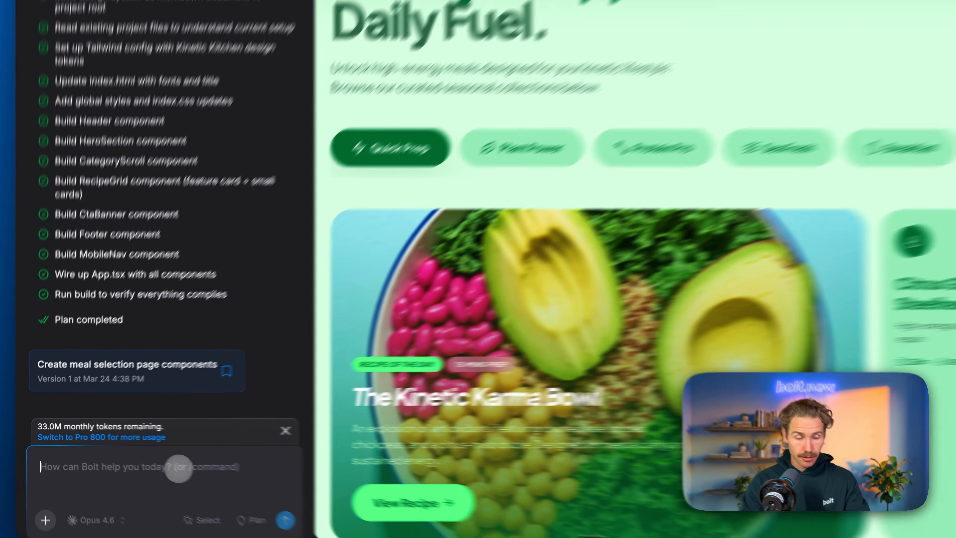
pyautogui.hotkey('ctrl', 'v')
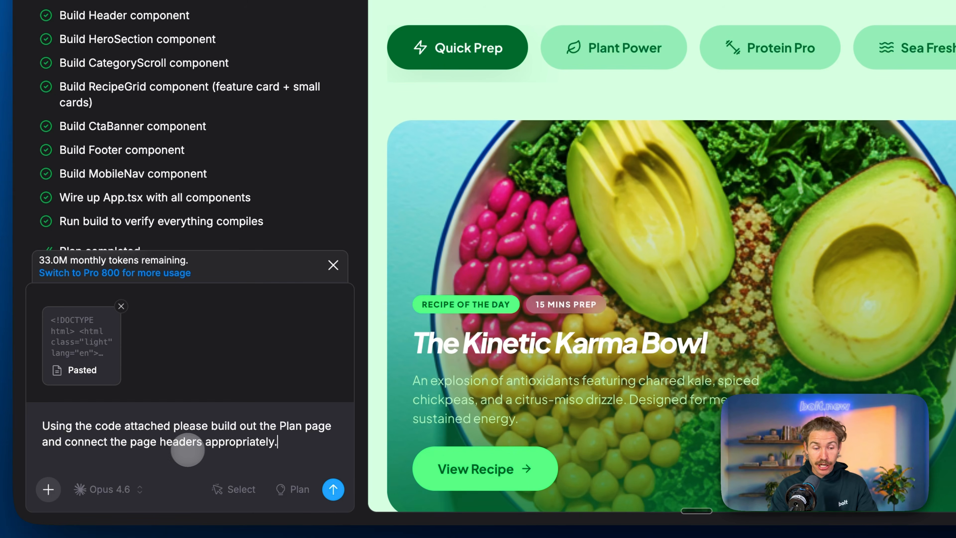
pyautogui.click(333, 489)
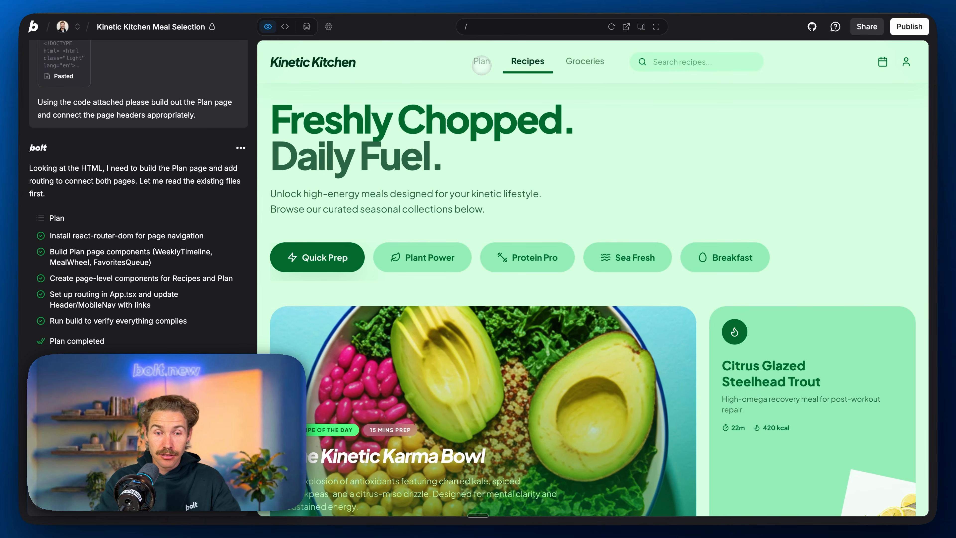
# Step: Open the Plan page in the preview and check its weekly timeline, meal wheel and favorites queue
pyautogui.click(481, 60)
pyautogui.hscroll(10, 555, 287)
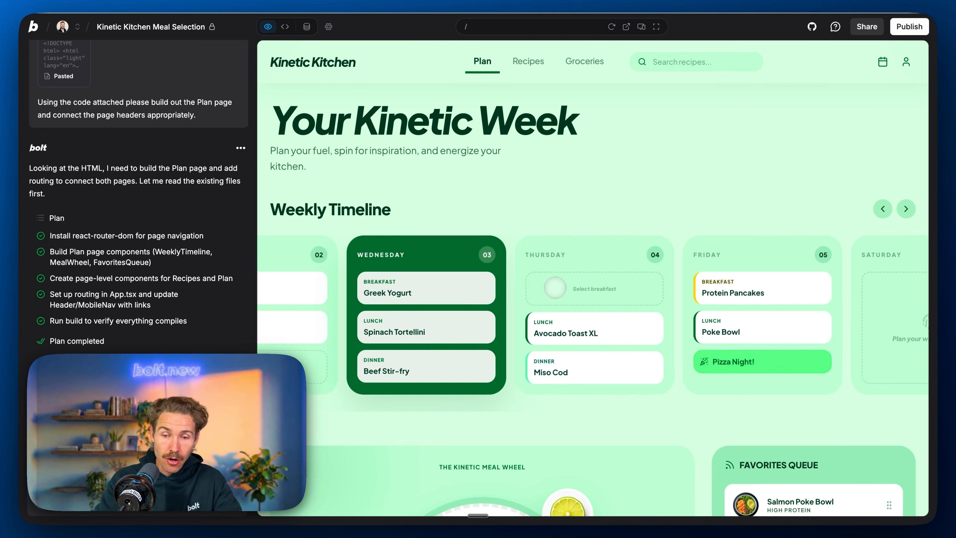
pyautogui.hscroll(-10, 554, 287)
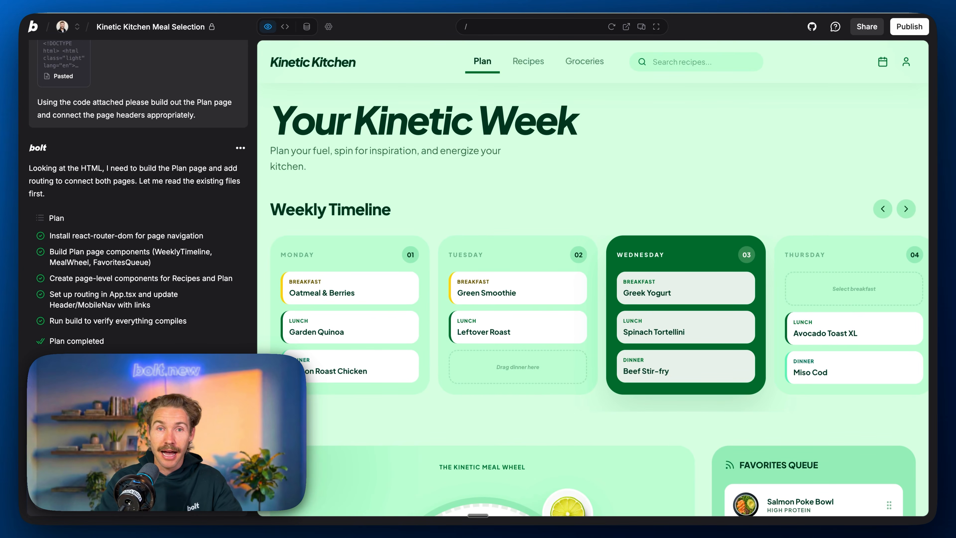
pyautogui.scroll(-15, 593, 286)
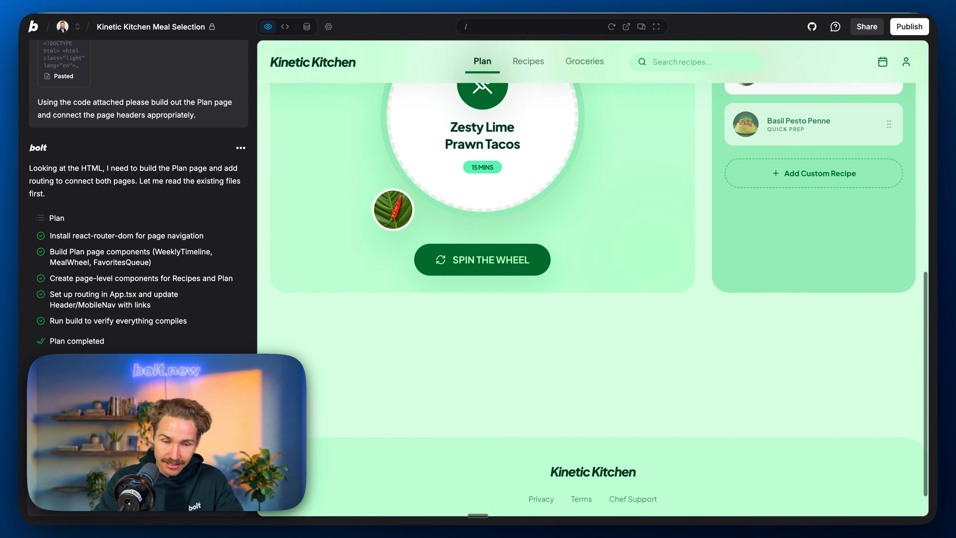
pyautogui.scroll(5, 593, 287)
pyautogui.scroll(8, 593, 286)
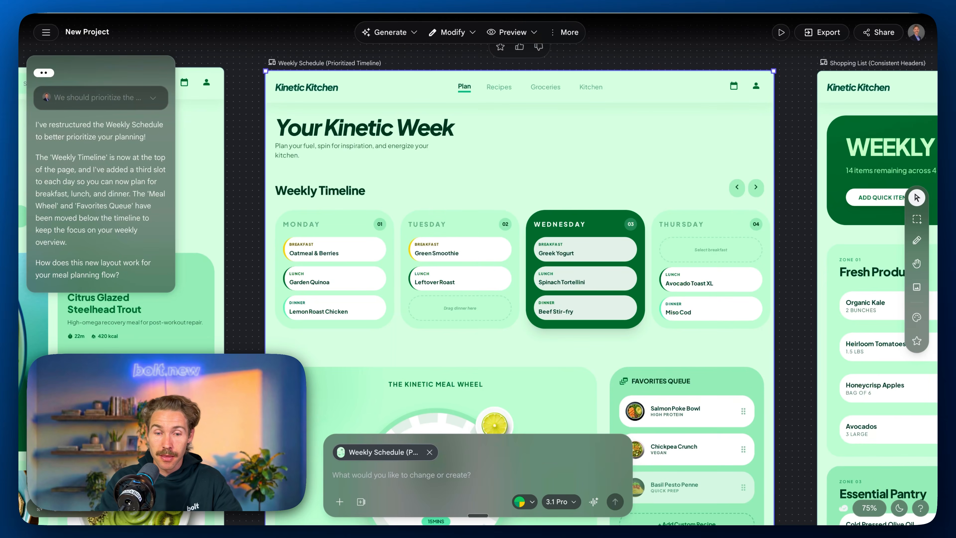
# Step: Copy the Shopping List (Consistent Headers) code from Stitch and prompt Bolt to add the final 'groceries' page using it
pyautogui.hscroll(10, 446, 119)
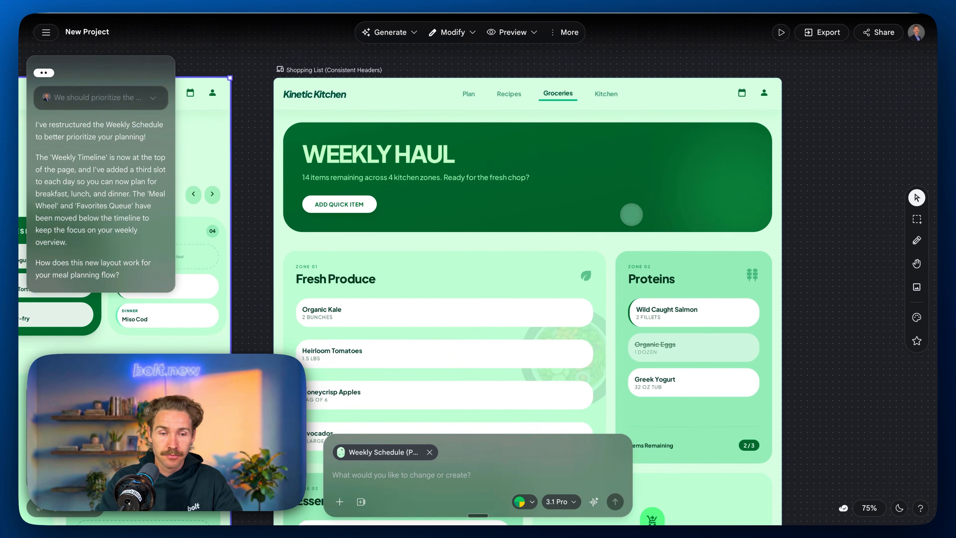
pyautogui.click(446, 120)
pyautogui.click(819, 37)
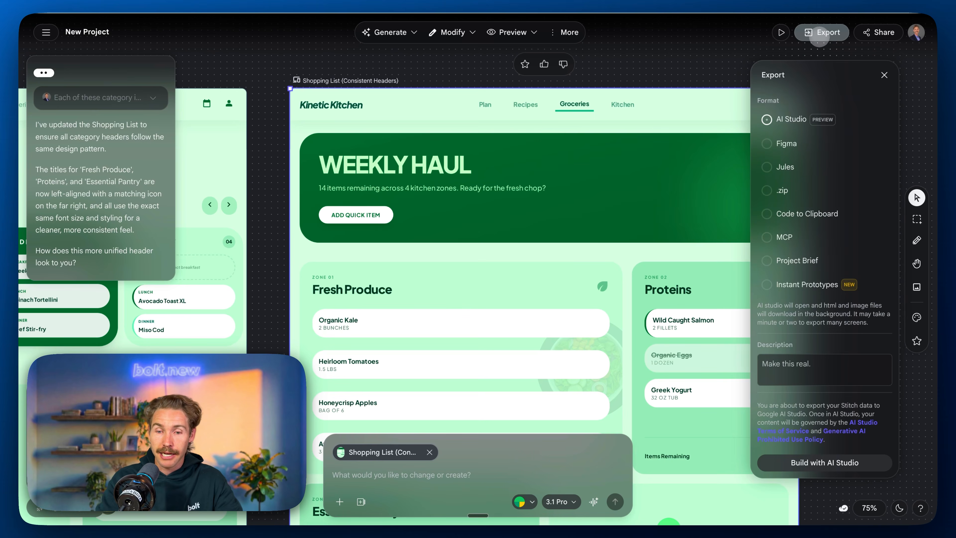
pyautogui.click(807, 214)
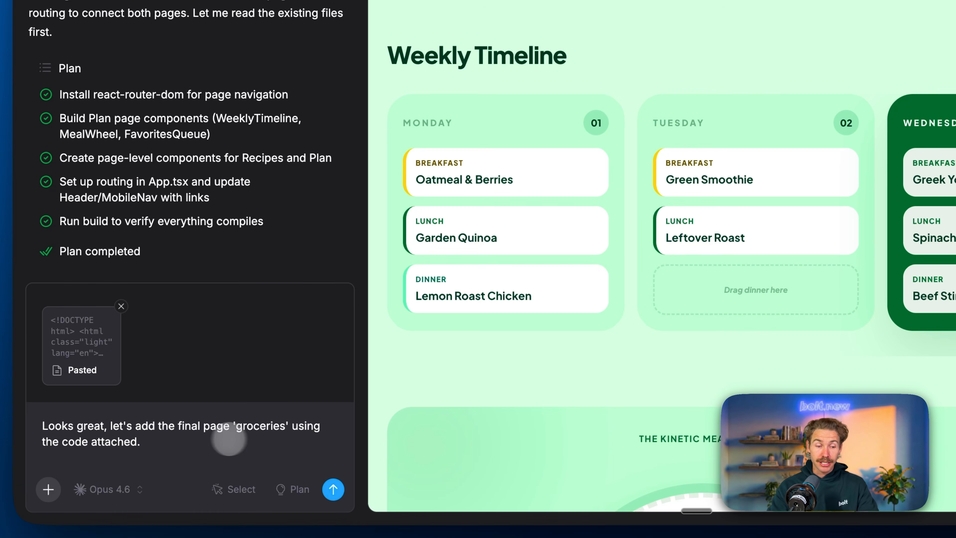
pyautogui.click(333, 488)
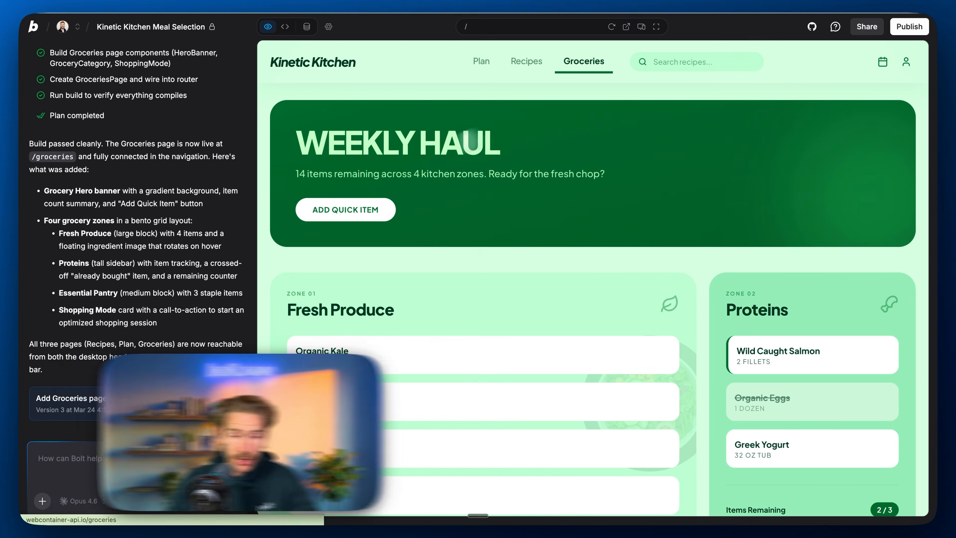
# Step: Review the Groceries page's kitchen zones and Shopping Mode card, and the Plan page's weekly timeline and meal wheel in the preview
pyautogui.scroll(-10, 455, 263)
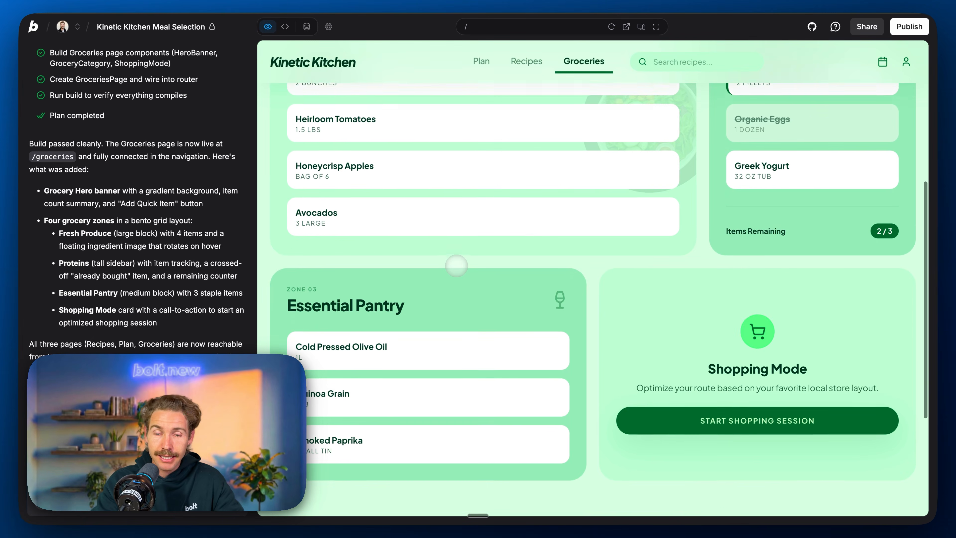
pyautogui.scroll(10, 456, 264)
pyautogui.scroll(-4, 456, 266)
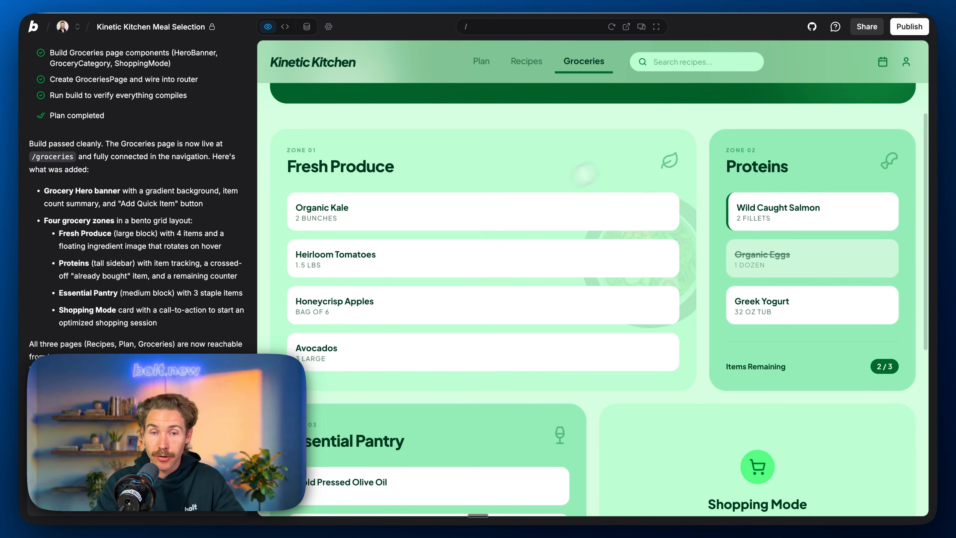
pyautogui.scroll(4, 592, 232)
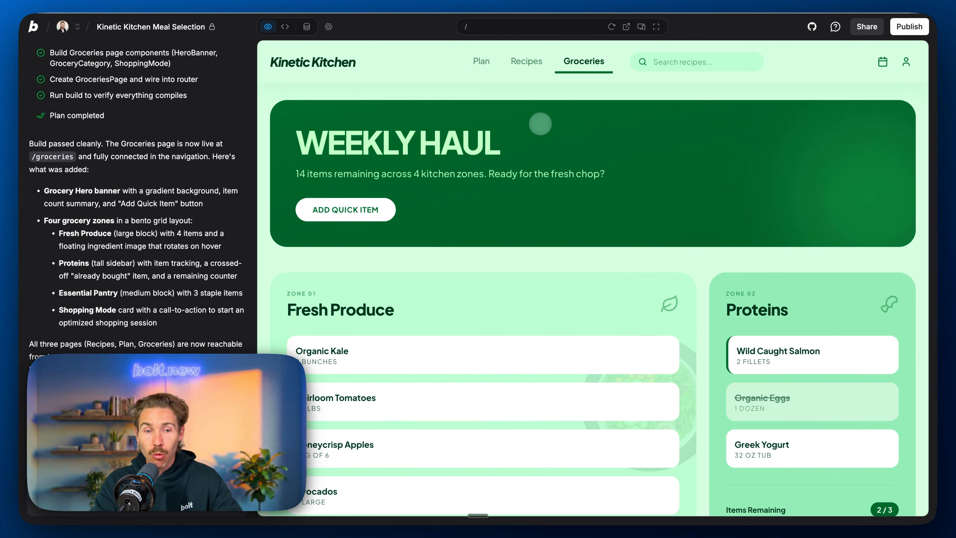
pyautogui.click(482, 61)
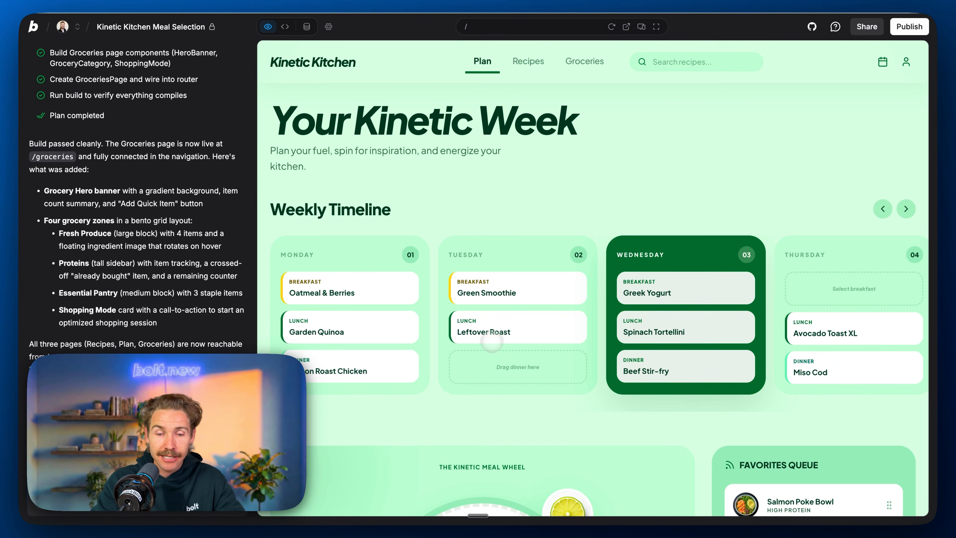
pyautogui.scroll(-3, 503, 341)
pyautogui.scroll(3, 503, 340)
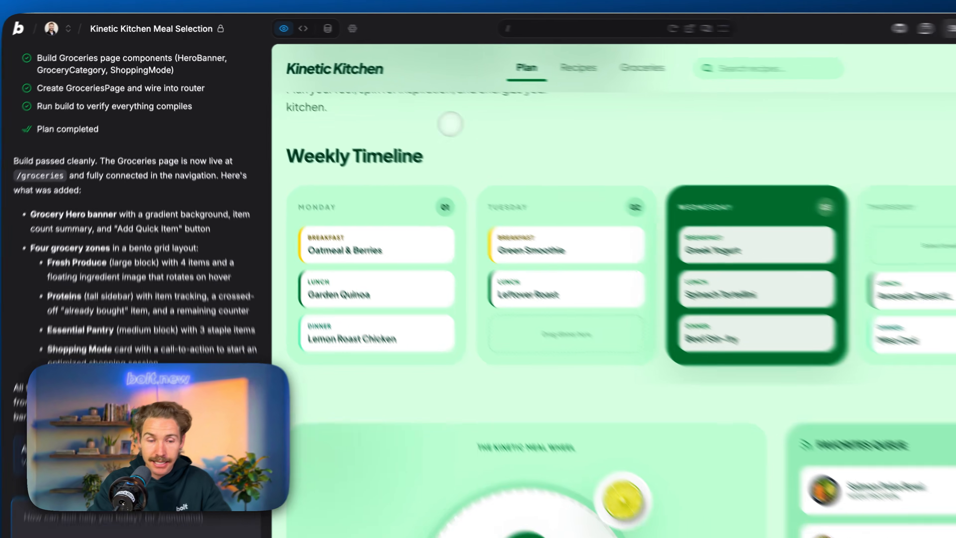
pyautogui.scroll(-3, 595, 174)
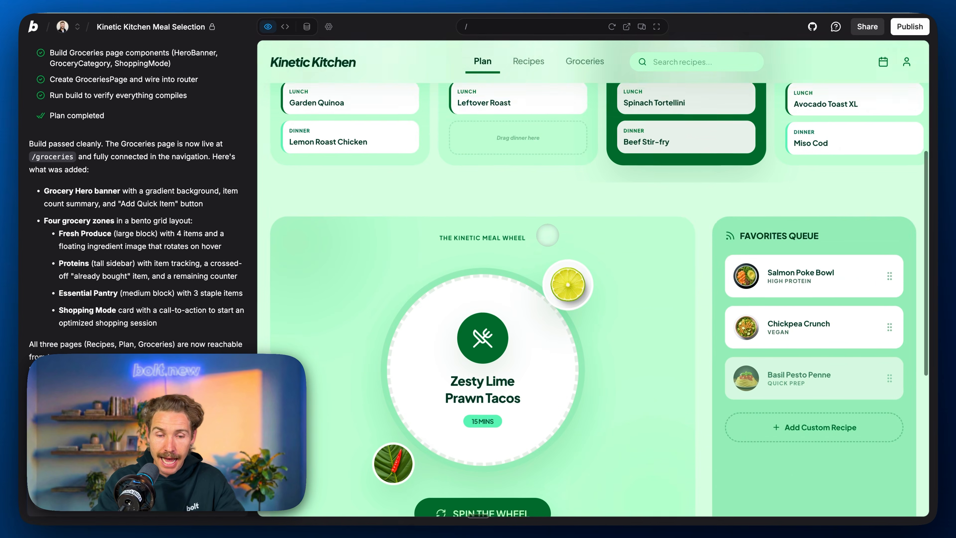
pyautogui.scroll(3, 783, 327)
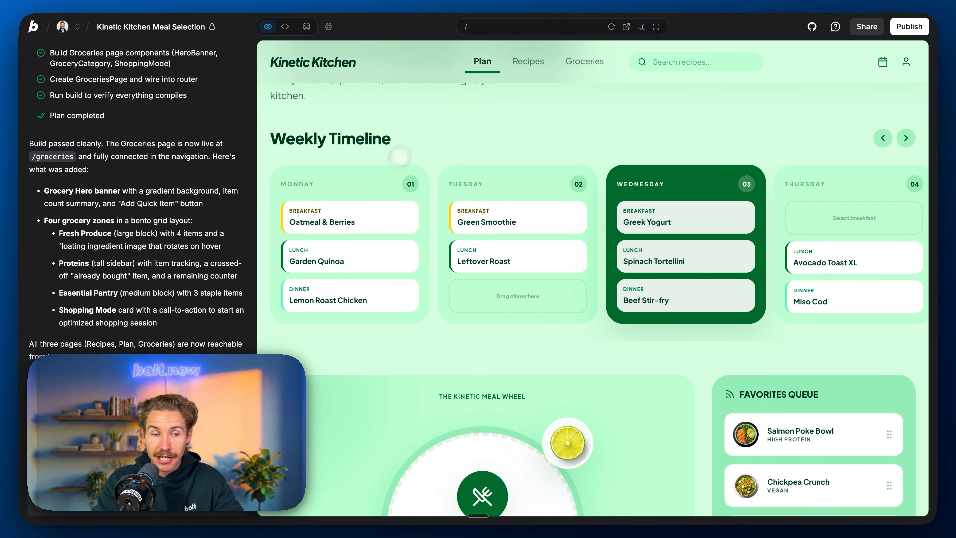
# Step: Open the Recipes page and prompt Bolt in plan mode to create a database storing the recipe and ingredient information used across all three pages
pyautogui.click(527, 61)
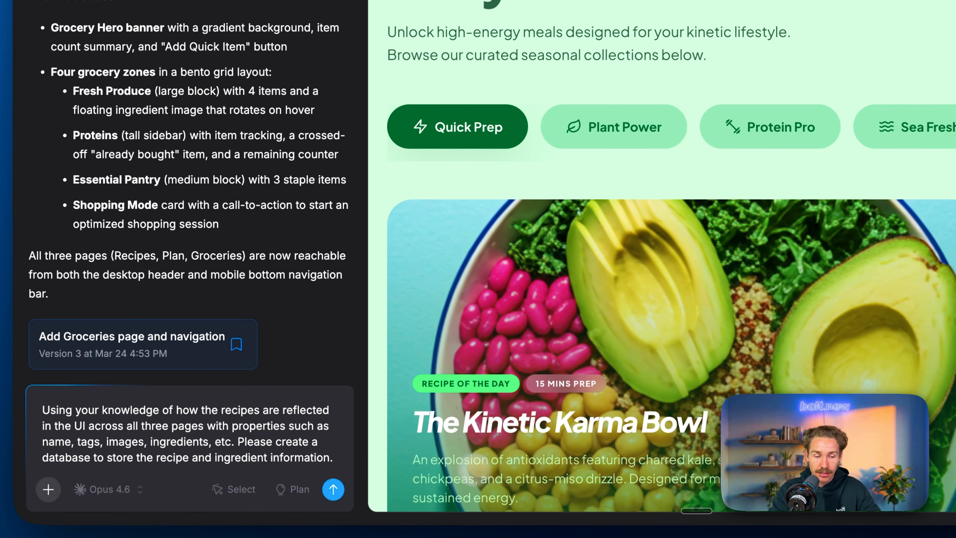
pyautogui.click(289, 490)
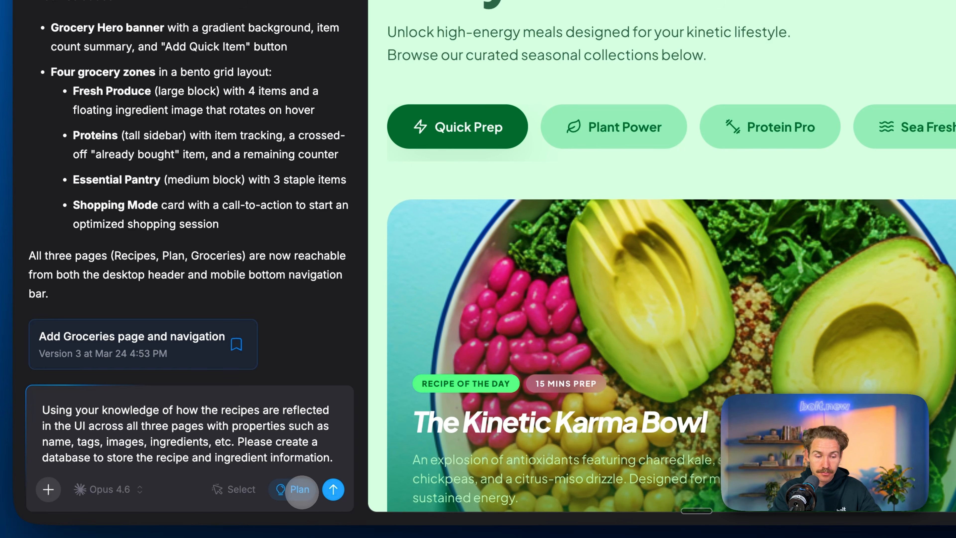
pyautogui.click(333, 489)
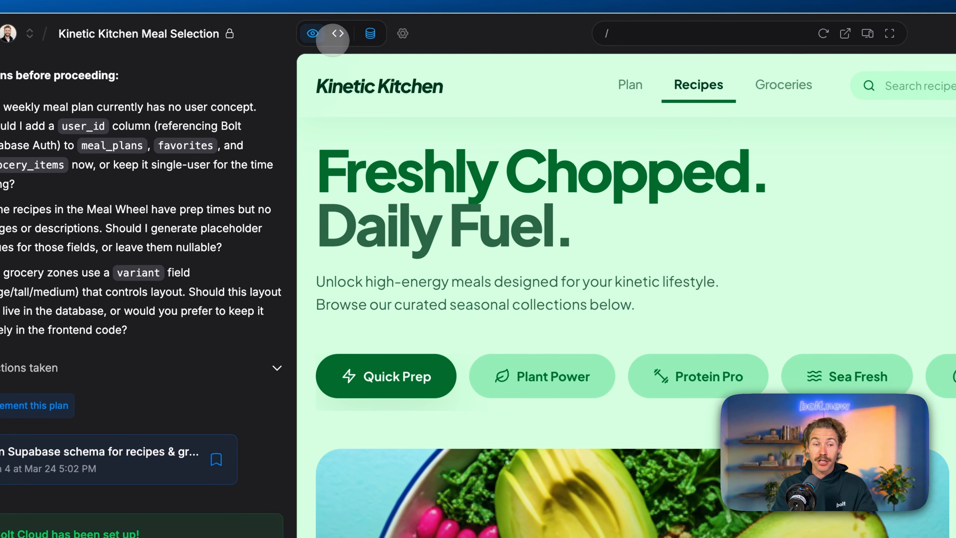
# Step: Add and save a project knowledge instruction to reference DESIGN_SYSTEM.md for design guidelines whenever building new parts of the app, such as pages or components
pyautogui.click(285, 26)
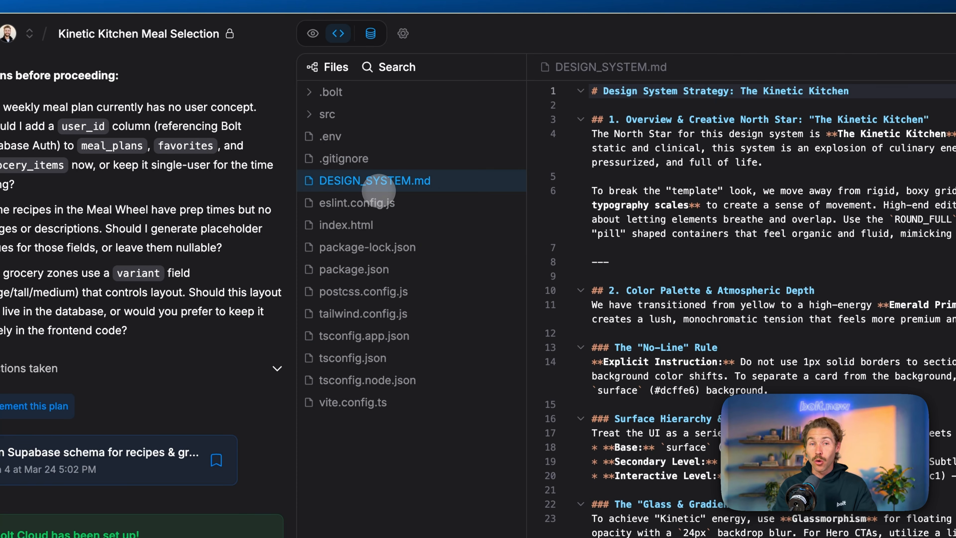
pyautogui.click(402, 33)
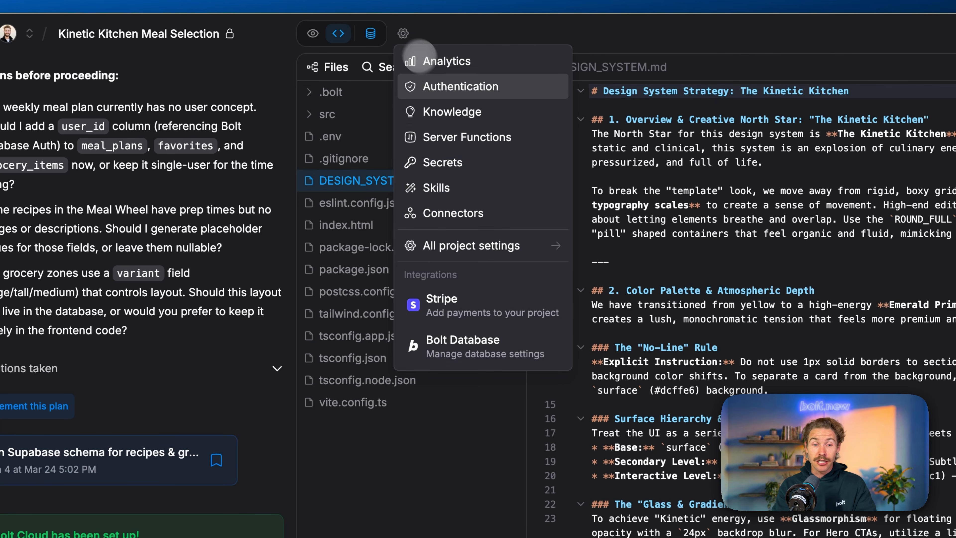
pyautogui.click(463, 109)
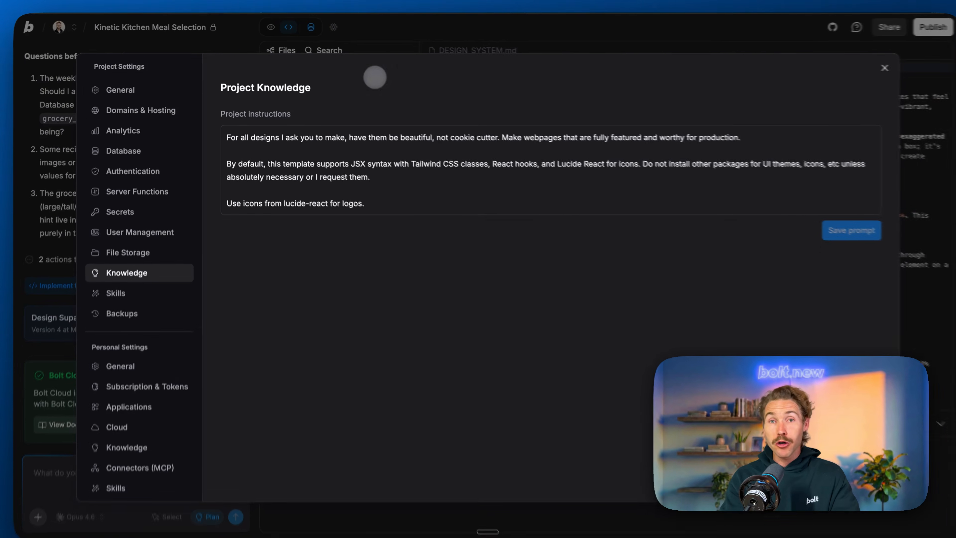
pyautogui.click(483, 286)
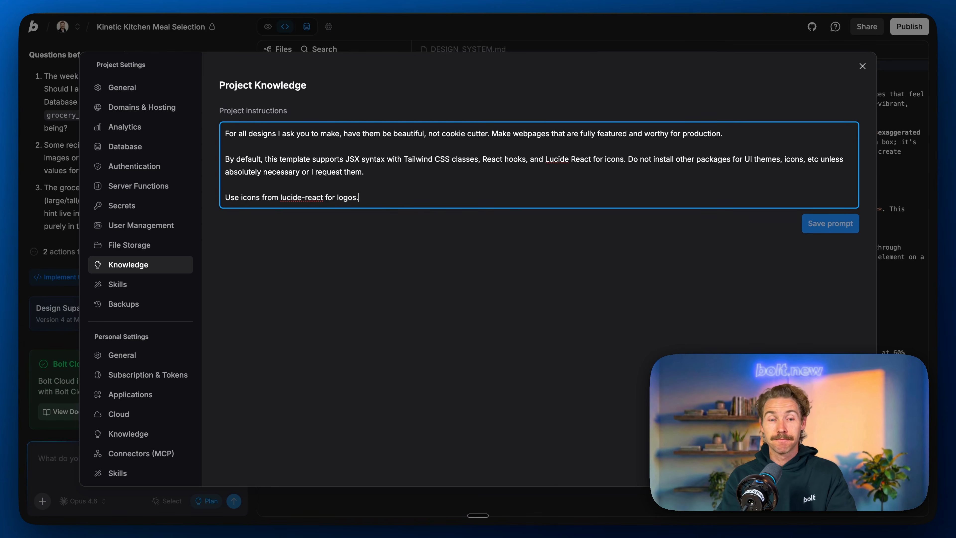
pyautogui.press('Return')
pyautogui.press('Return')
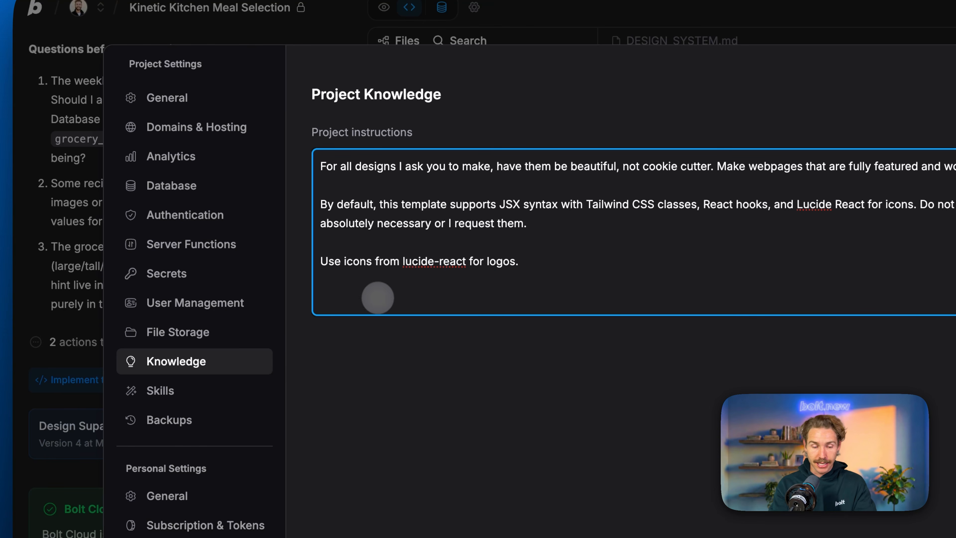
pyautogui.press('super+v')
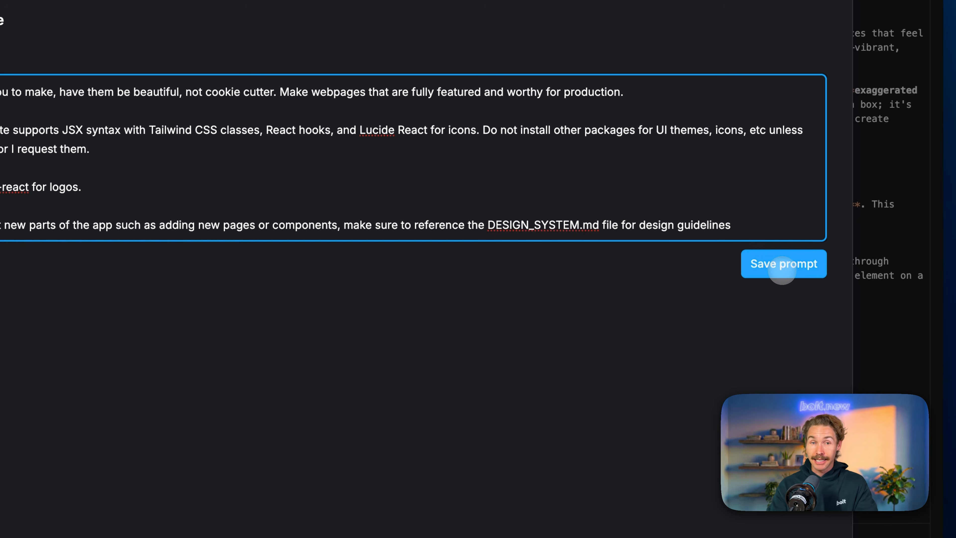
pyautogui.click(798, 266)
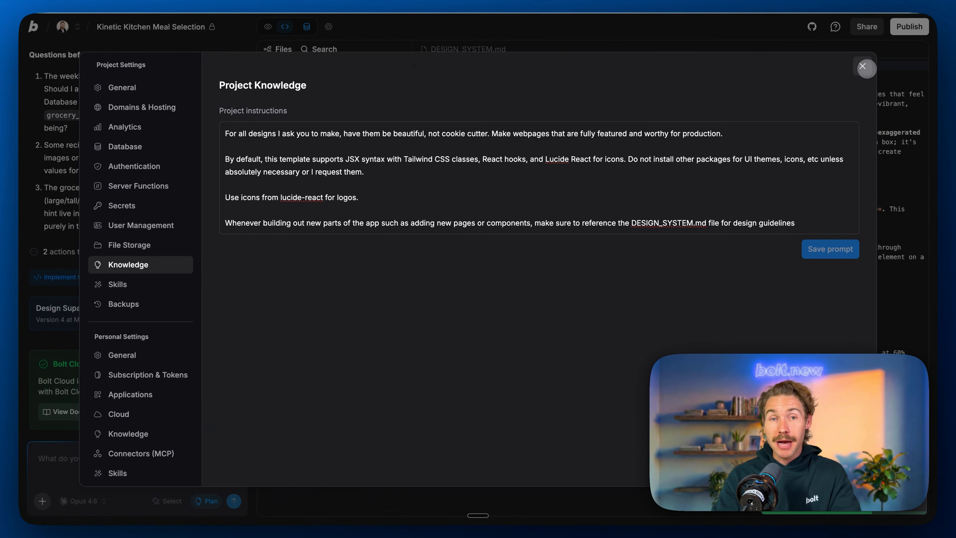
pyautogui.click(863, 67)
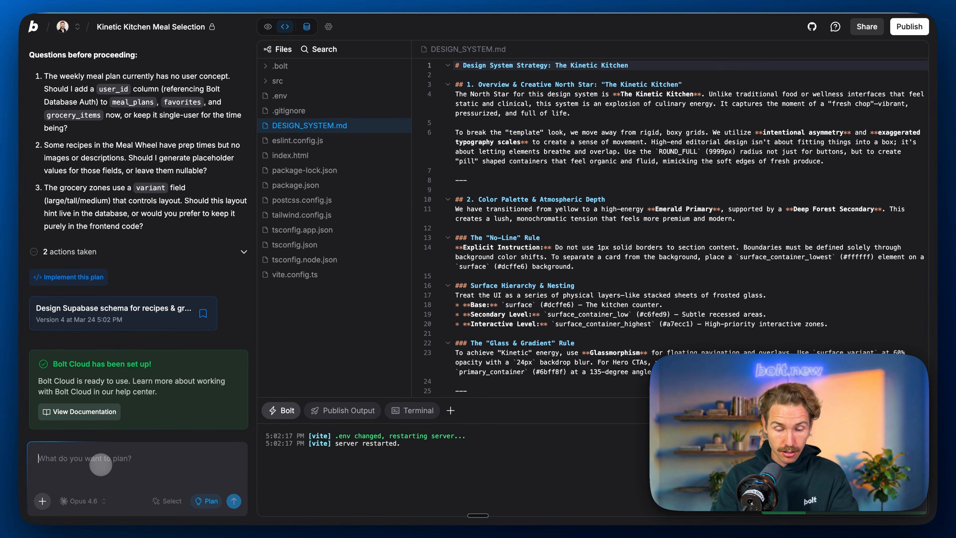
# Step: Answer Bolt's three plan questions with "1. Yes please create user login", "2. Yes please" and "3. keep this in frontend", and submit them
pyautogui.write('1. Yes please create user login 2. Yes please 3. keep this in frontend')
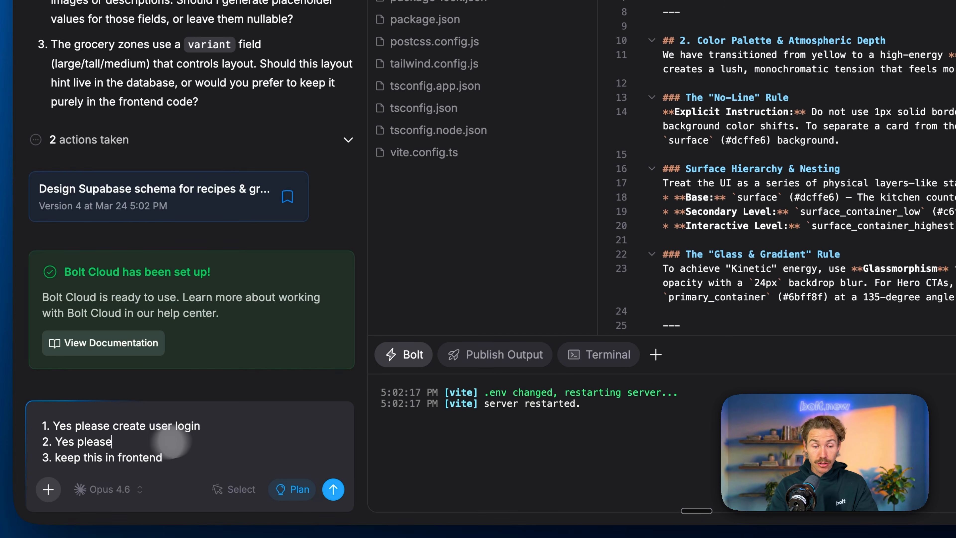
pyautogui.click(334, 489)
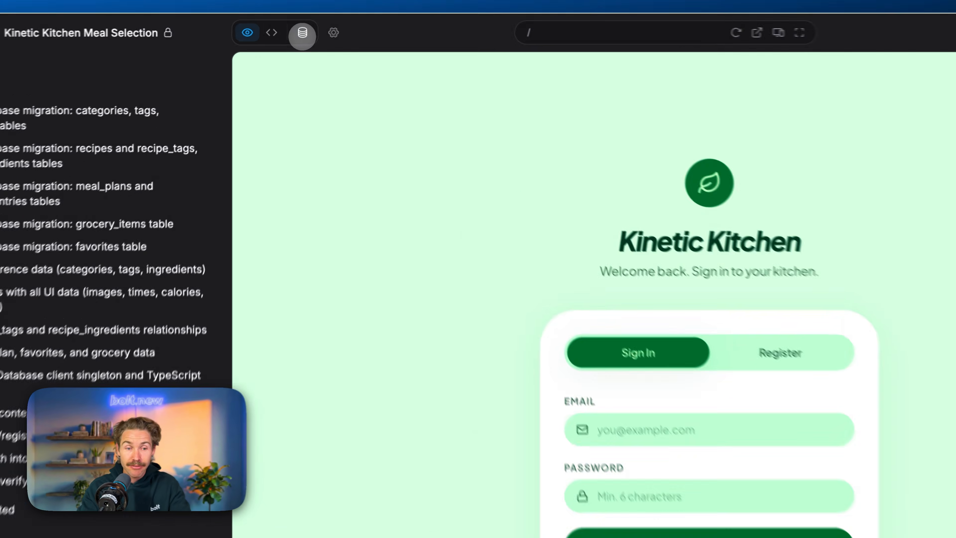
# Step: Open the project database and examine the recipes table's records, including the prep time, calories, meal type and category columns
pyautogui.click(307, 26)
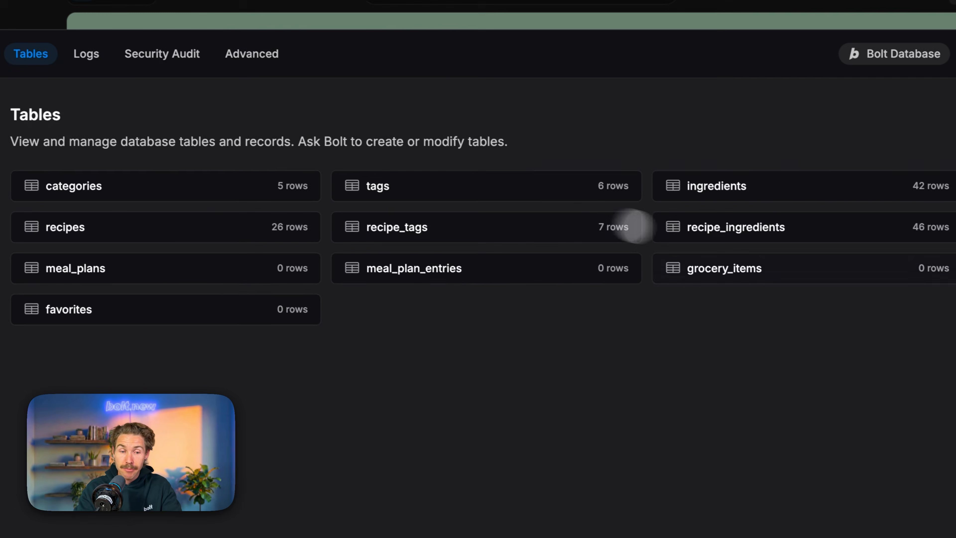
pyautogui.click(250, 220)
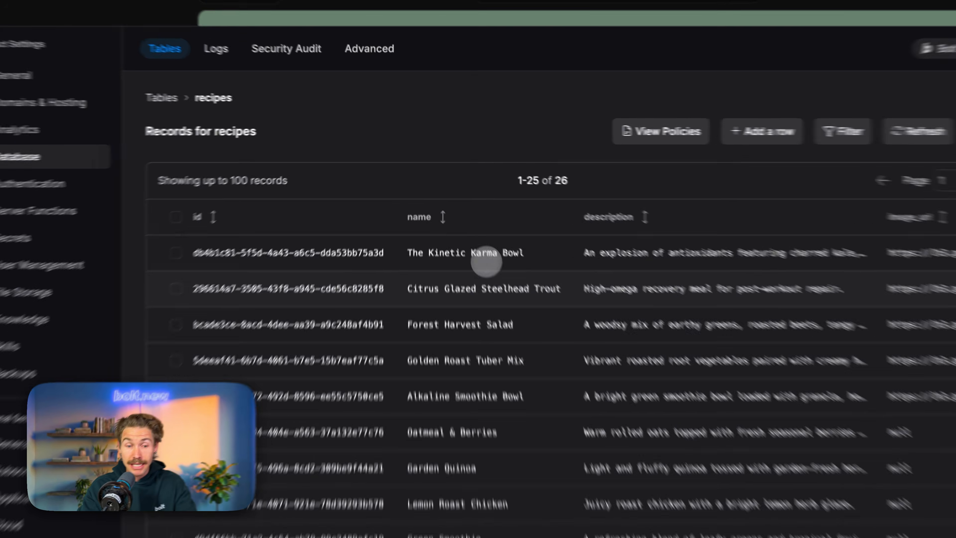
pyautogui.scroll(-1, 500, 295)
pyautogui.scroll(-7, 478, 237)
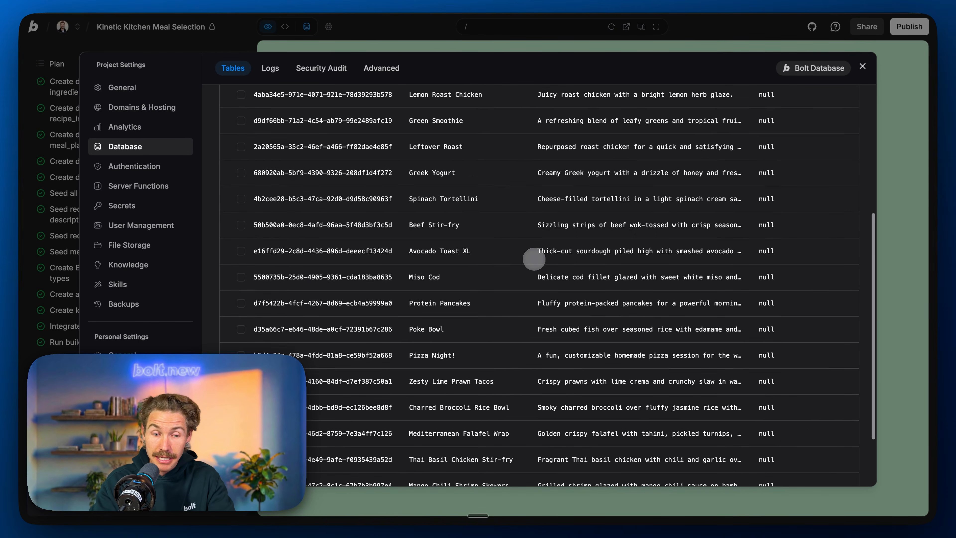
pyautogui.scroll(-2, 534, 259)
pyautogui.scroll(10, 534, 259)
pyautogui.hscroll(10, 534, 258)
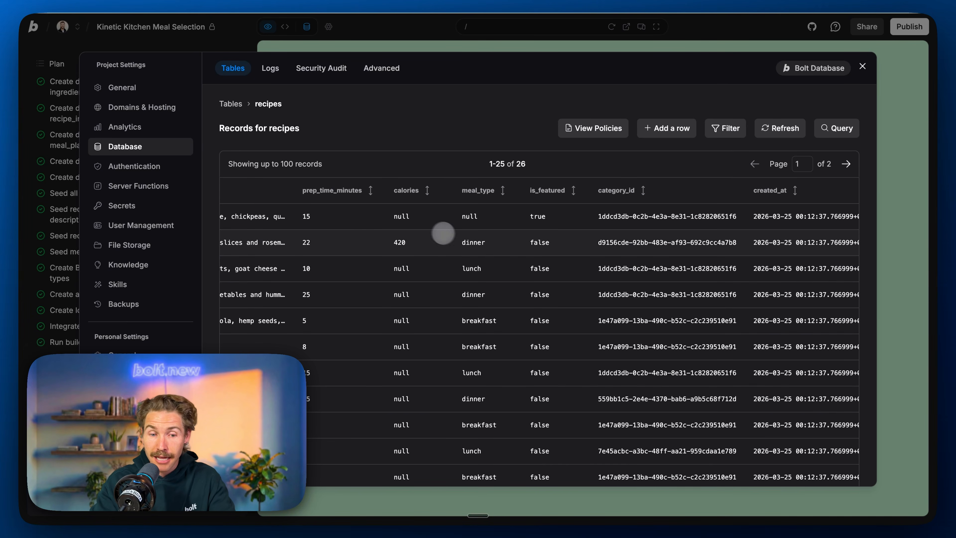
pyautogui.press('Escape')
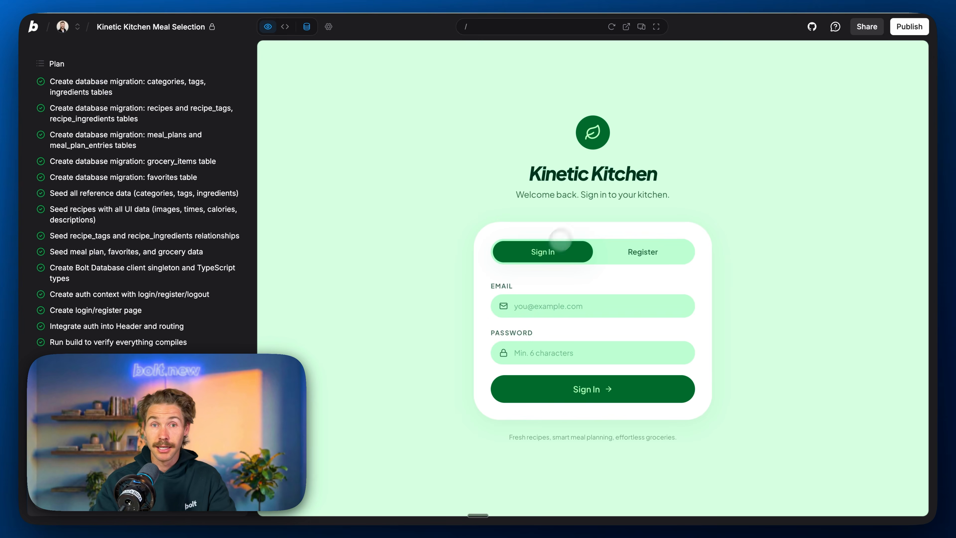
# Step: Register a new account in the app preview using a saved e-mail and account password
pyautogui.click(640, 251)
pyautogui.click(571, 307)
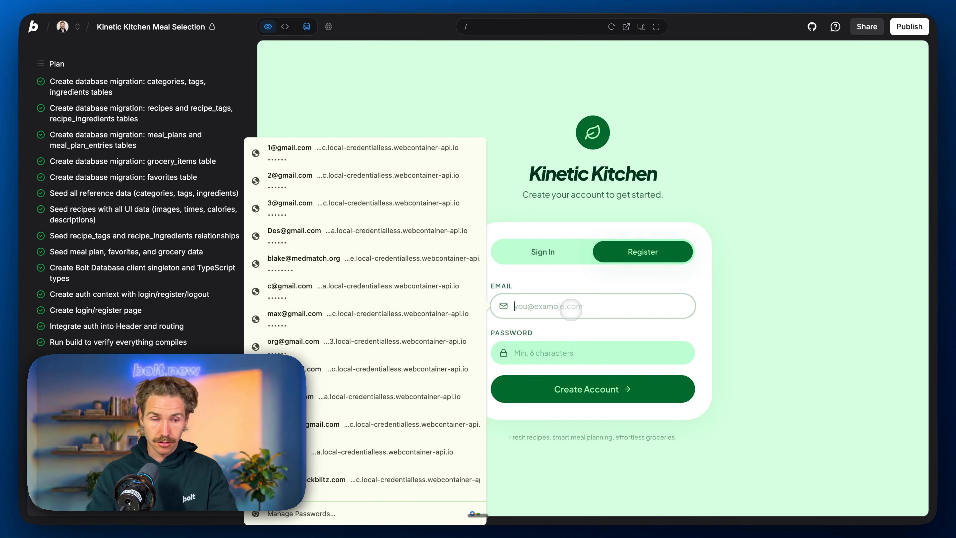
pyautogui.press('Down')
pyautogui.press('Return')
pyautogui.click(609, 385)
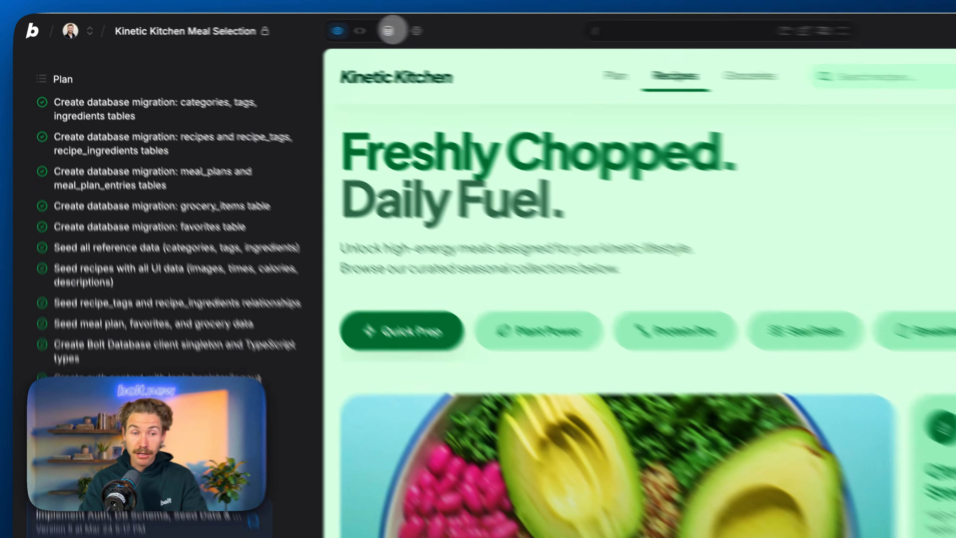
# Step: Check the newly registered account in the project's User Management settings and close the settings
pyautogui.click(307, 27)
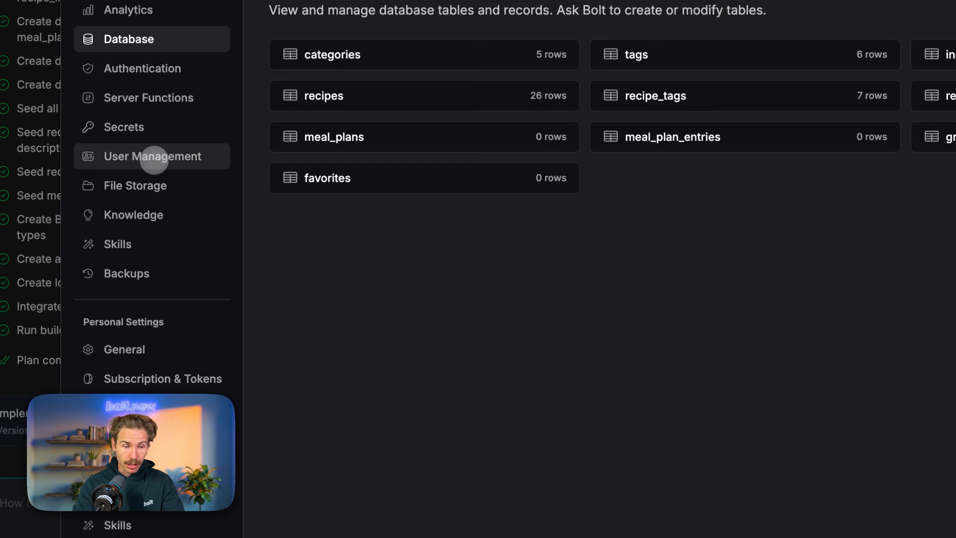
pyautogui.click(154, 158)
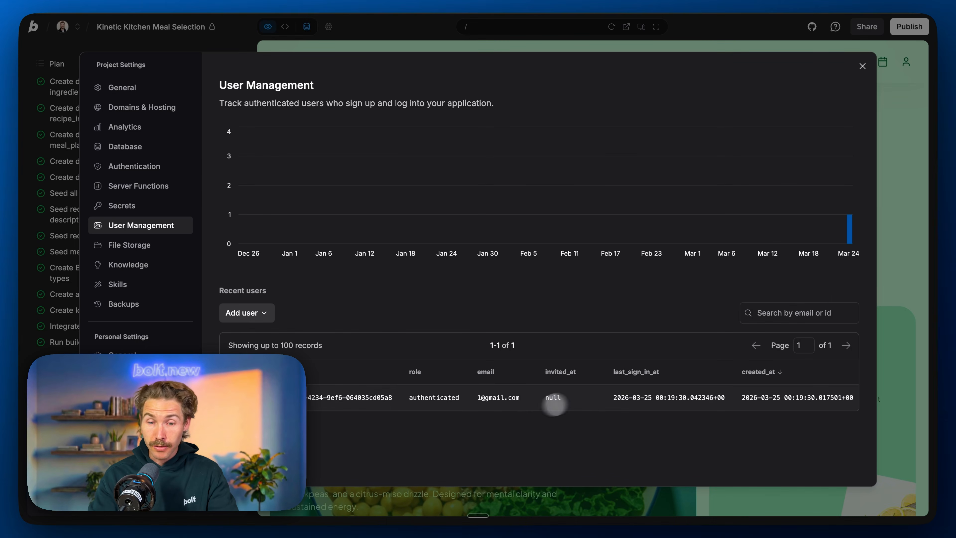
pyautogui.click(899, 172)
# Step: Compare the recipe cards on the Recipes page with the records in the database's recipes table
pyautogui.scroll(-4, 899, 172)
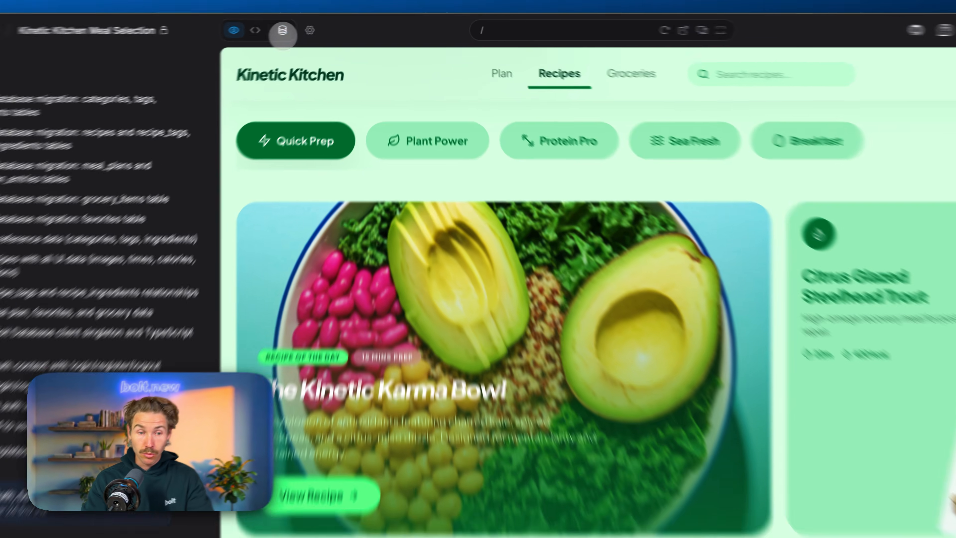
pyautogui.click(307, 27)
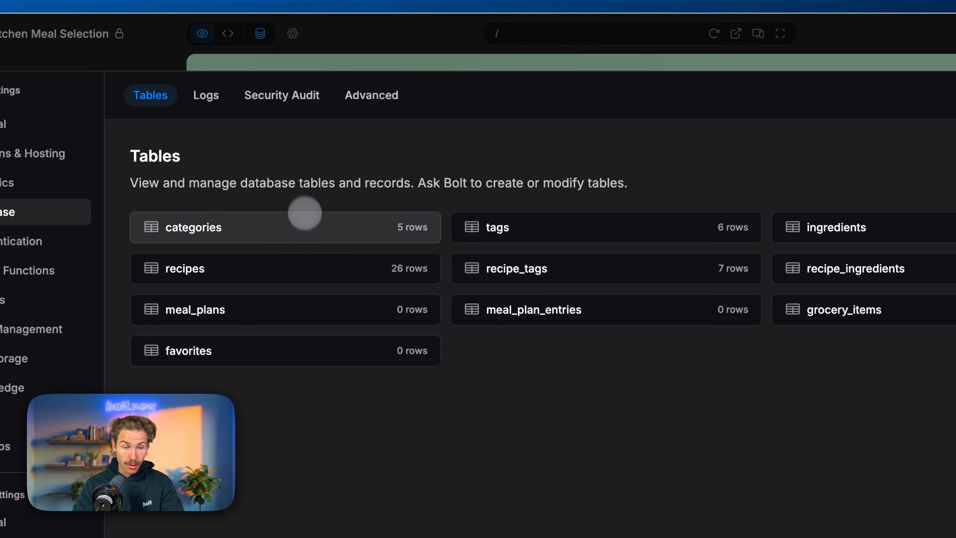
pyautogui.click(258, 270)
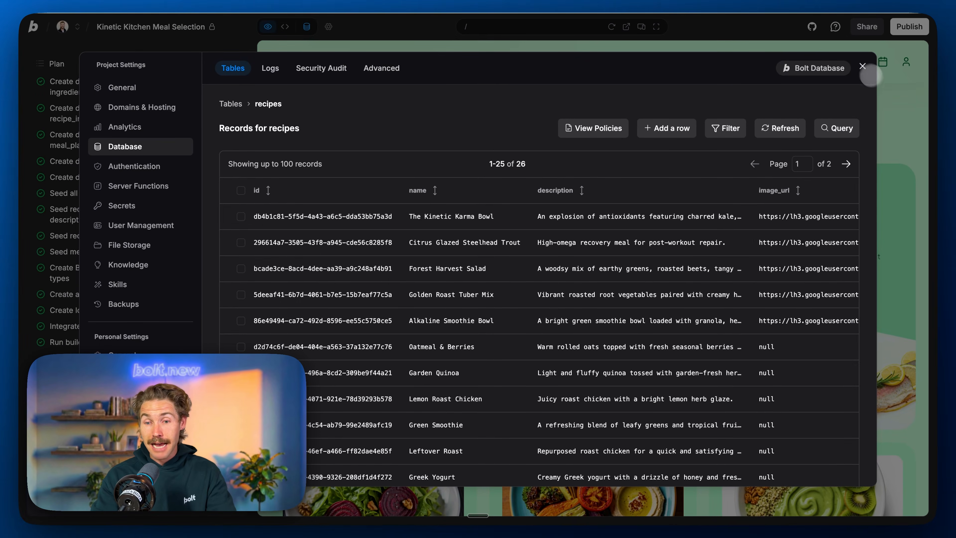
pyautogui.click(862, 66)
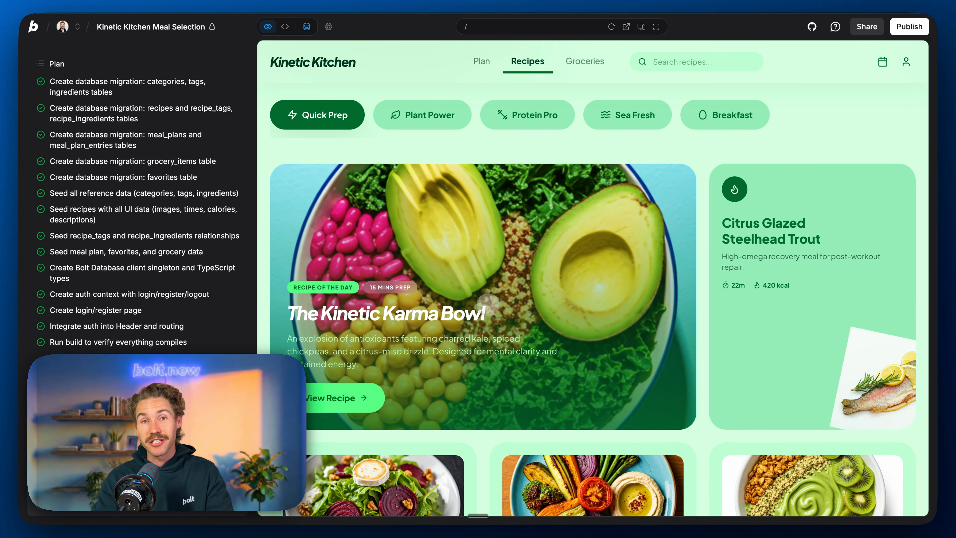
# Step: Test the Plant Power, Protein Pro, Sea Fresh and Breakfast category filters on the Recipes page
pyautogui.scroll(4, 487, 304)
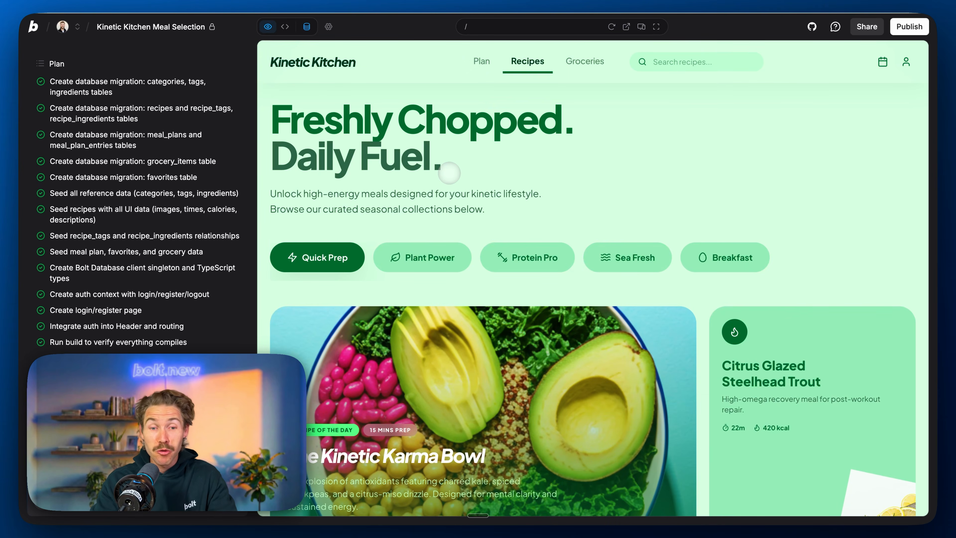
pyautogui.scroll(-3, 596, 158)
pyautogui.scroll(3, 596, 157)
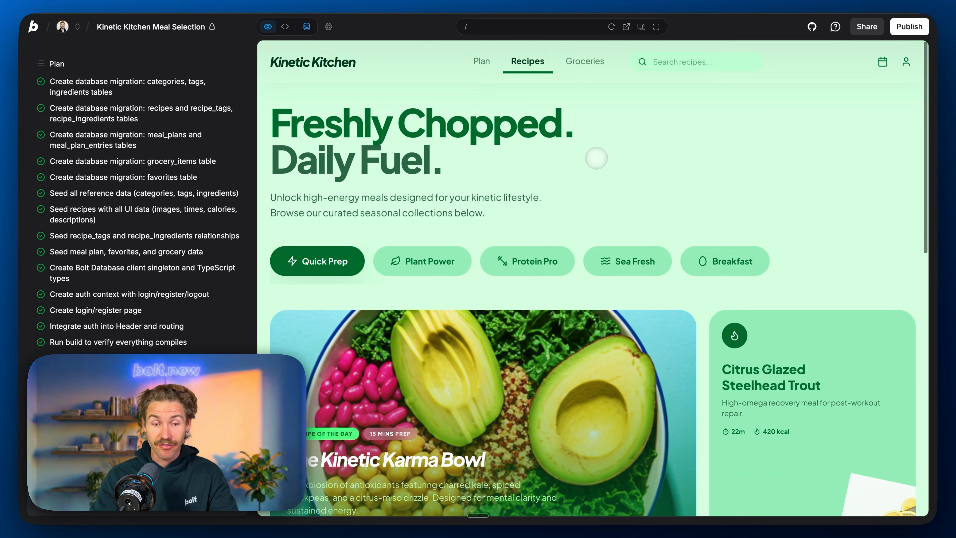
pyautogui.click(432, 264)
pyautogui.click(534, 259)
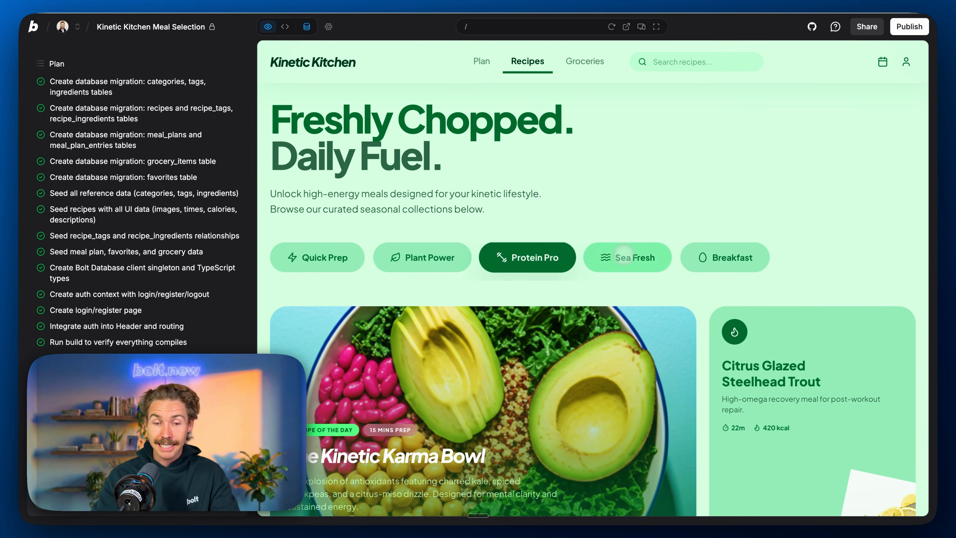
pyautogui.click(633, 260)
pyautogui.click(726, 259)
# Step: Open the Plan page and try to move Salmon Poke Bowl from the Favorites Queue into Tuesday's empty dinner slot
pyautogui.click(481, 61)
pyautogui.scroll(-2, 555, 405)
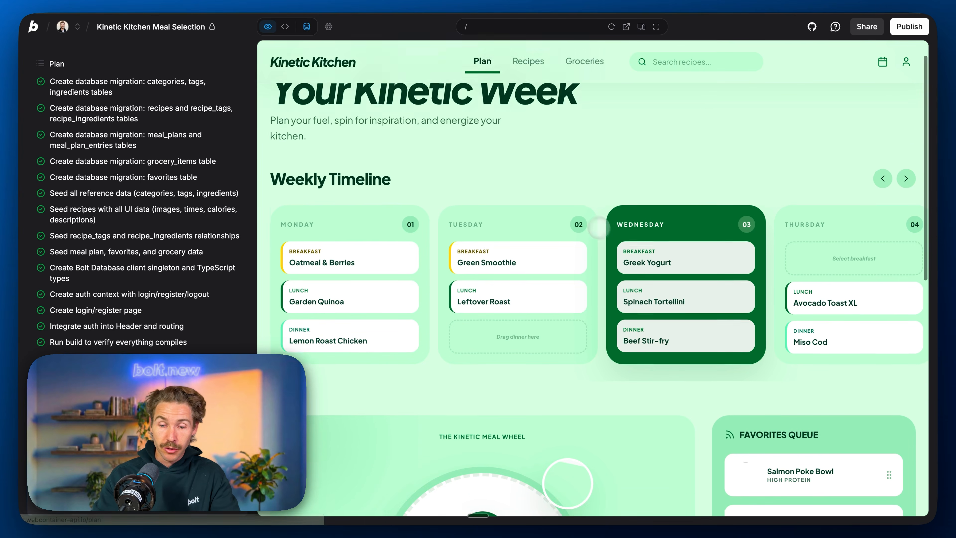
pyautogui.scroll(-2, 756, 450)
pyautogui.moveTo(761, 378); pyautogui.dragTo(522, 242)
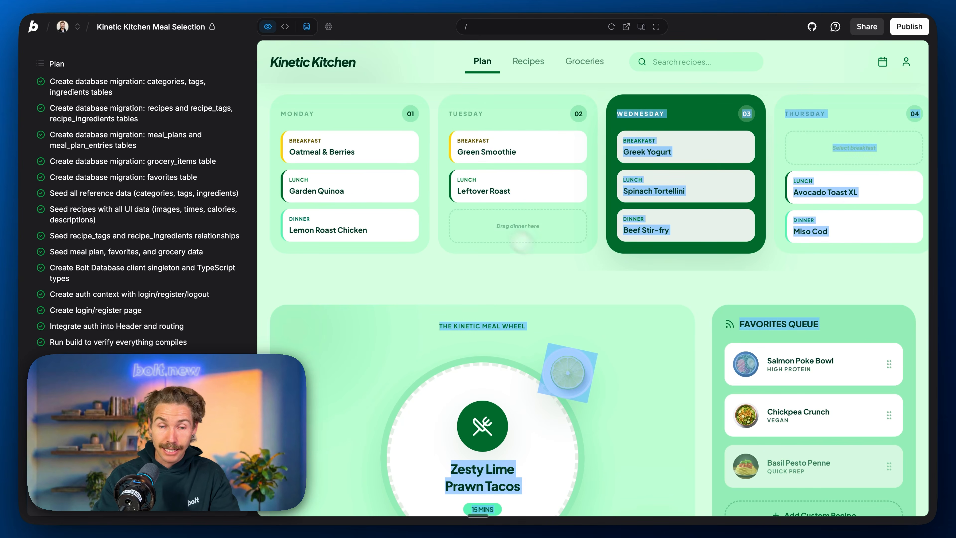
pyautogui.click(567, 258)
pyautogui.scroll(2, 566, 255)
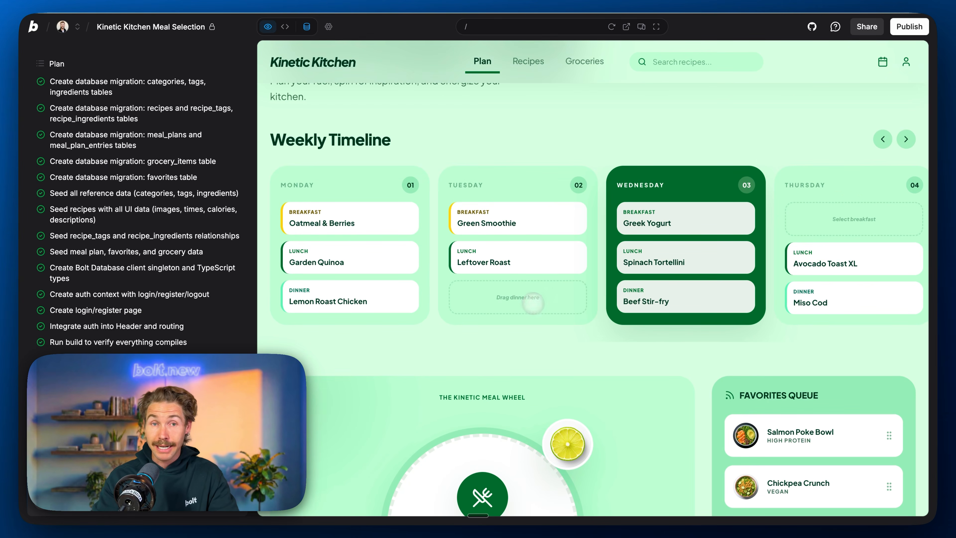
pyautogui.scroll(-1, 543, 305)
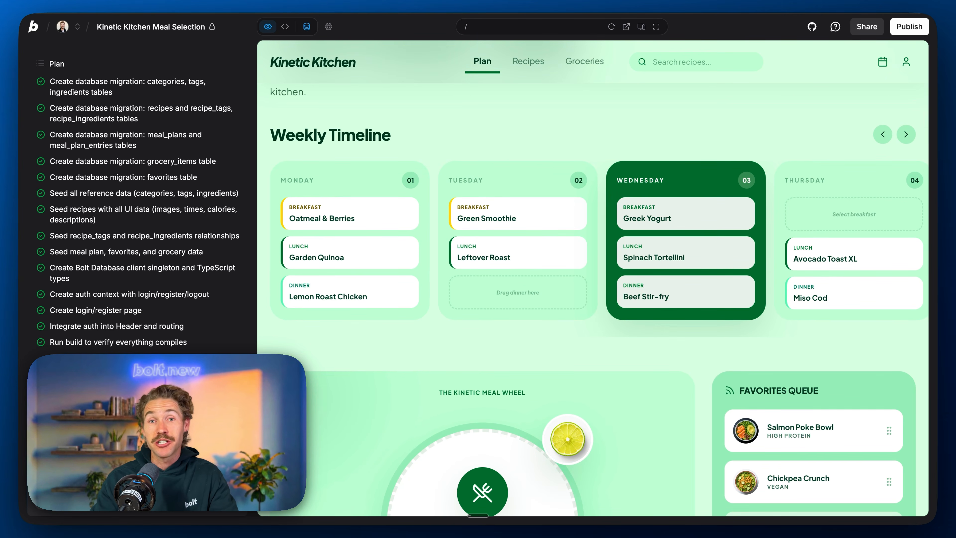